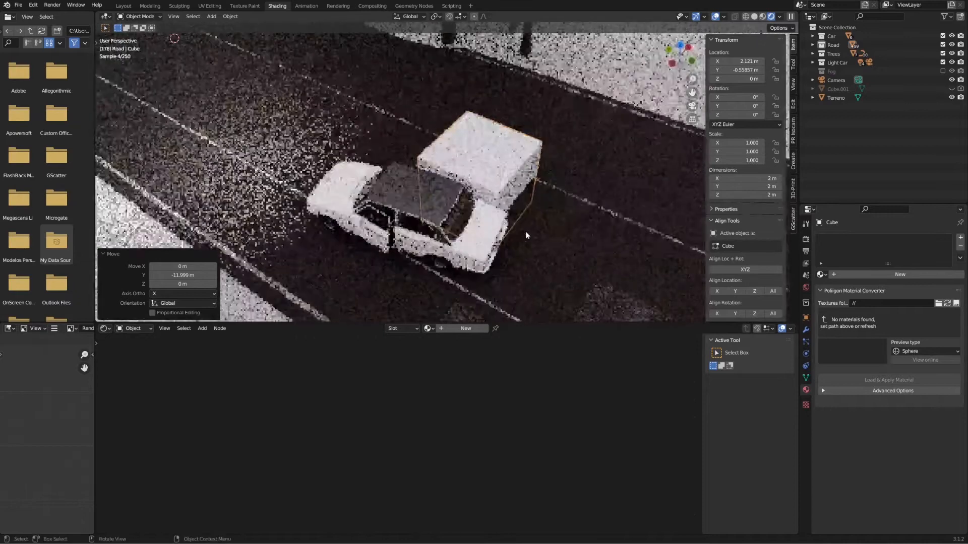
Stretch the cube along Y by a factor of about 7.18 and move it about -2.4 m along Y over the road.
{"action": "middle_click_drag", "start_coordinate": [488, 193], "coordinate": [488, 201]}
{"action": "key", "text": "s"}
{"action": "key", "text": "y"}
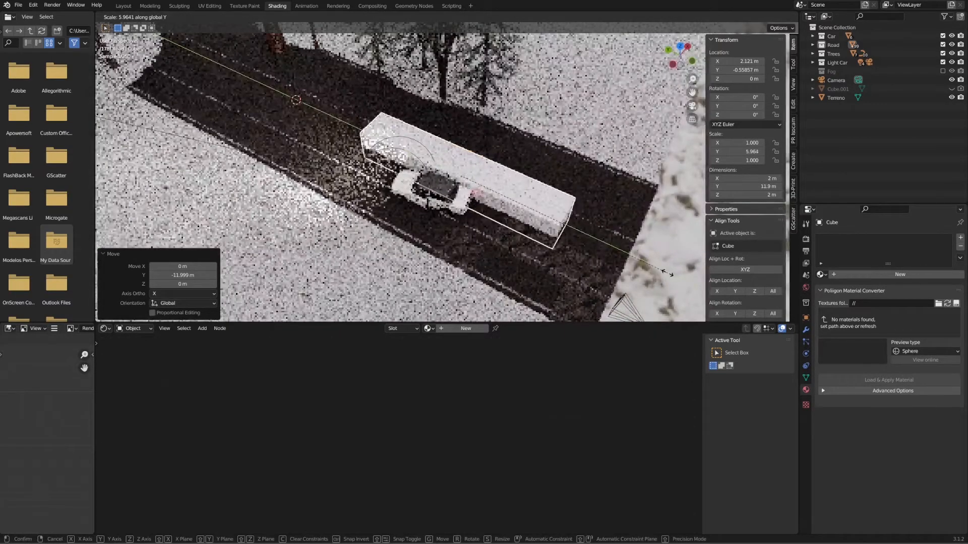
{"action": "left_click", "coordinate": [675, 280]}
{"action": "scroll", "coordinate": [527, 233], "scroll_direction": "down", "scroll_amount": 3}
{"action": "key", "text": "g"}
{"action": "key", "text": "y"}
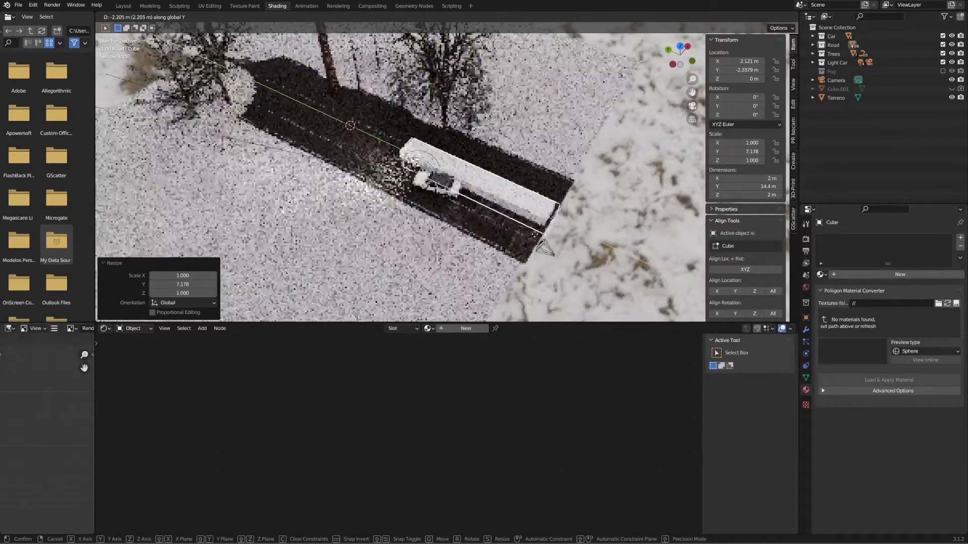
{"action": "left_click", "coordinate": [537, 239]}
Scale the cube along Y and X to about 15.3 m long and 10.6 m wide so it spans the road.
{"action": "key", "text": "s"}
{"action": "key", "text": "y"}
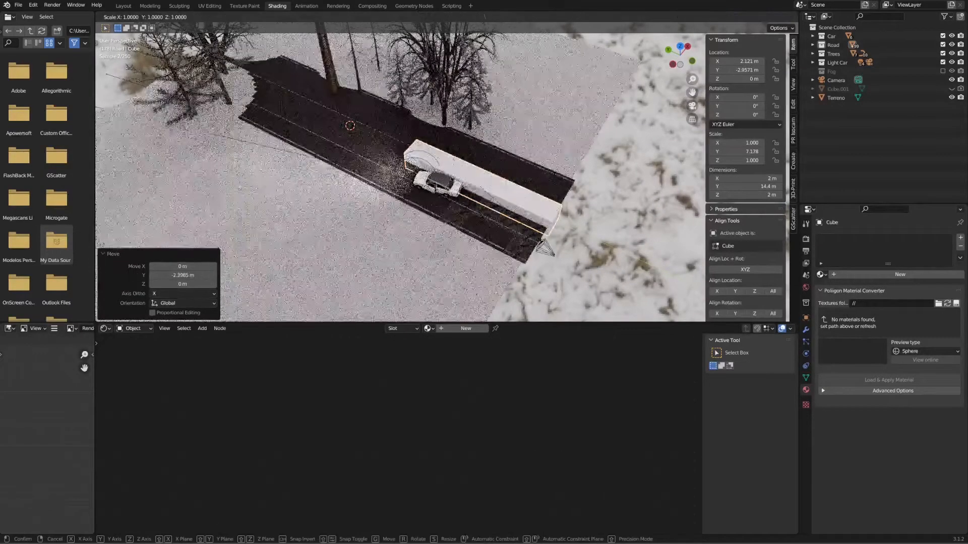
{"action": "left_click", "coordinate": [541, 243]}
{"action": "key", "text": "s"}
{"action": "key", "text": "x"}
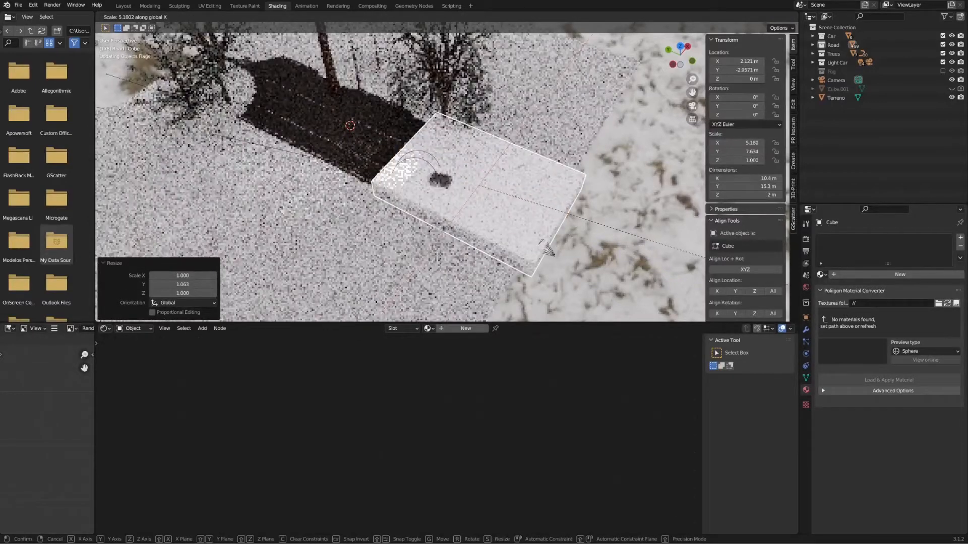
{"action": "left_click", "coordinate": [549, 250]}
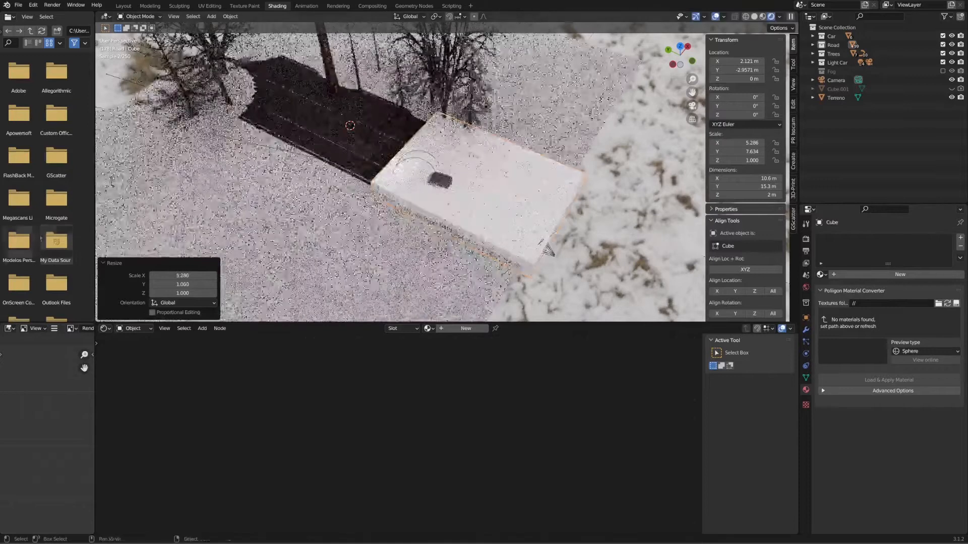
Scale the cube along Z to about 2.65 m tall and raise it about 0.53 m.
{"action": "middle_click_drag", "start_coordinate": [415, 206], "coordinate": [422, 181]}
{"action": "key", "text": "s"}
{"action": "key", "text": "z"}
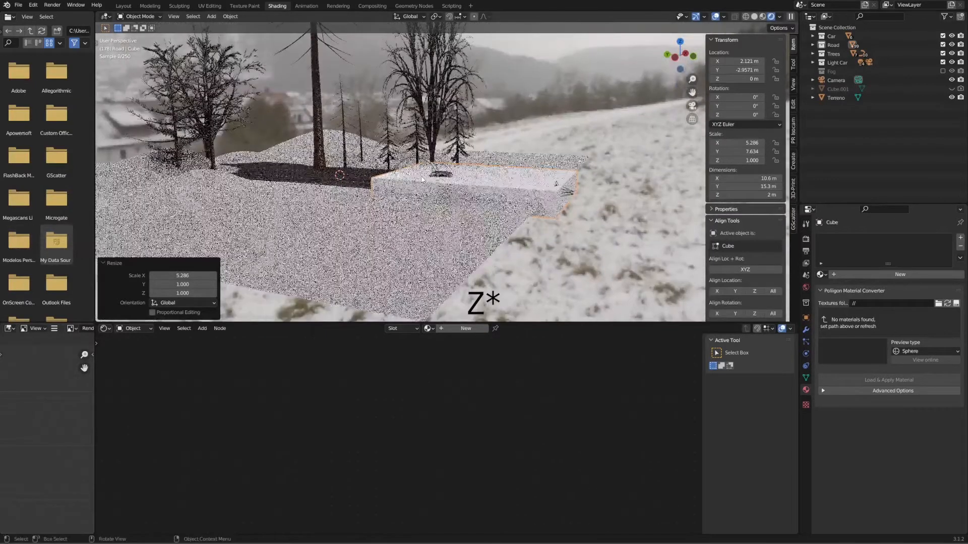
{"action": "left_click", "coordinate": [401, 171]}
{"action": "key", "text": "g"}
{"action": "key", "text": "z"}
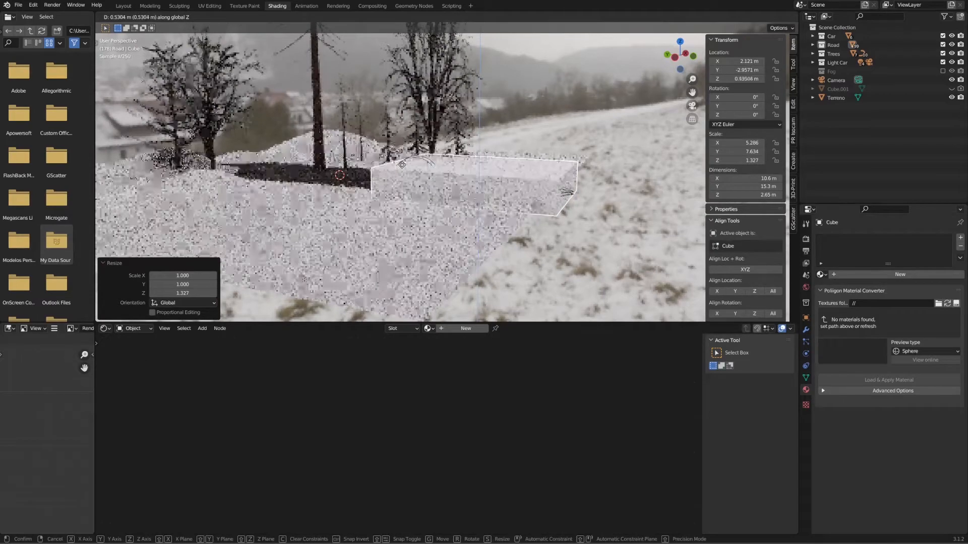
{"action": "left_click", "coordinate": [402, 165]}
Apply the scale transform to the stretched cube.
{"action": "left_click", "coordinate": [692, 107]}
{"action": "middle_click_drag", "start_coordinate": [551, 139], "coordinate": [564, 197]}
{"action": "scroll", "coordinate": [564, 198], "scroll_direction": "down", "scroll_amount": 4}
{"action": "scroll", "coordinate": [564, 197], "scroll_direction": "down", "scroll_amount": 3}
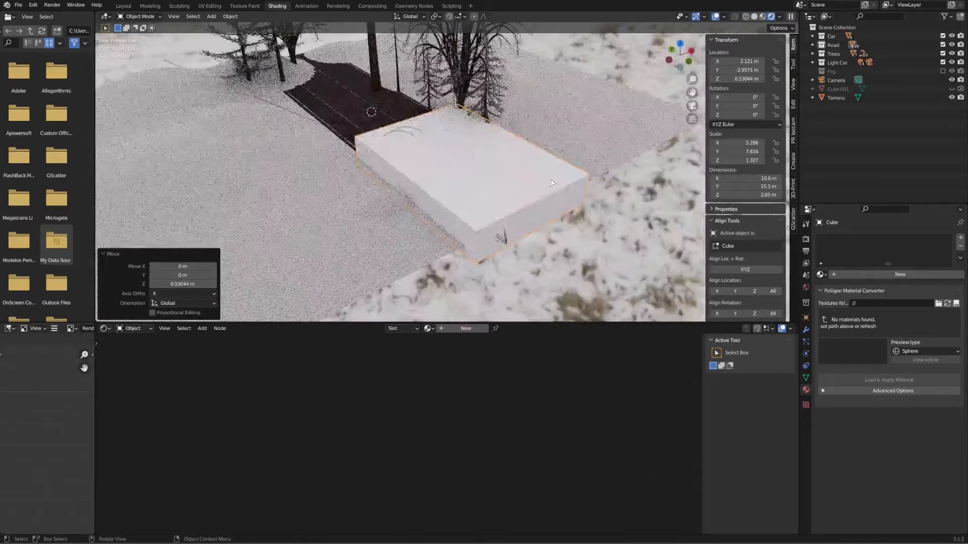
{"action": "key", "text": "ctrl+a"}
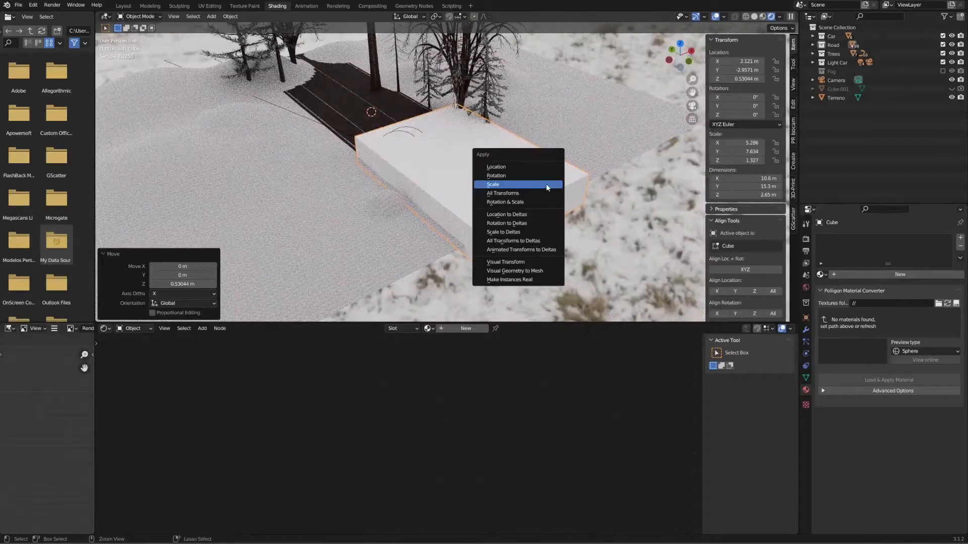
{"action": "left_click", "coordinate": [547, 185]}
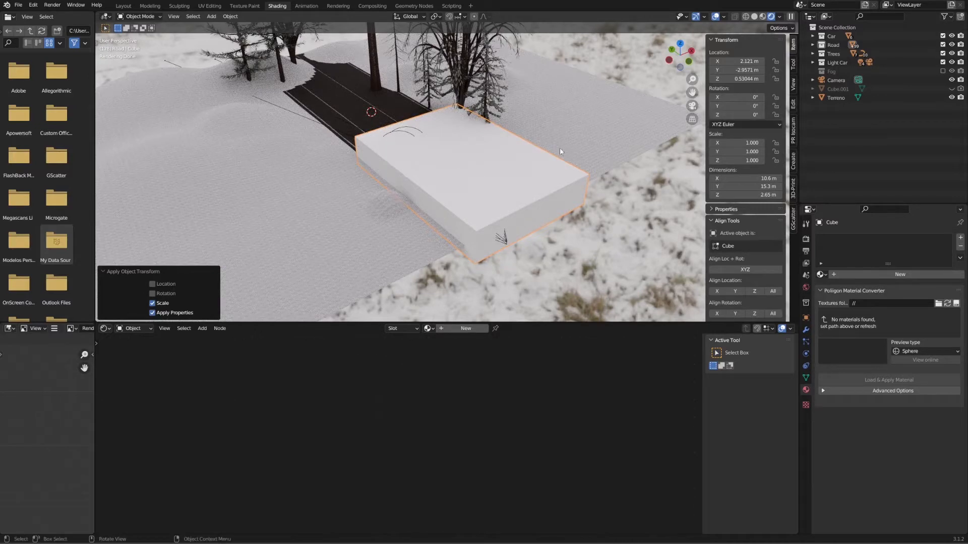
{"action": "scroll", "coordinate": [458, 175], "scroll_direction": "up", "scroll_amount": 2}
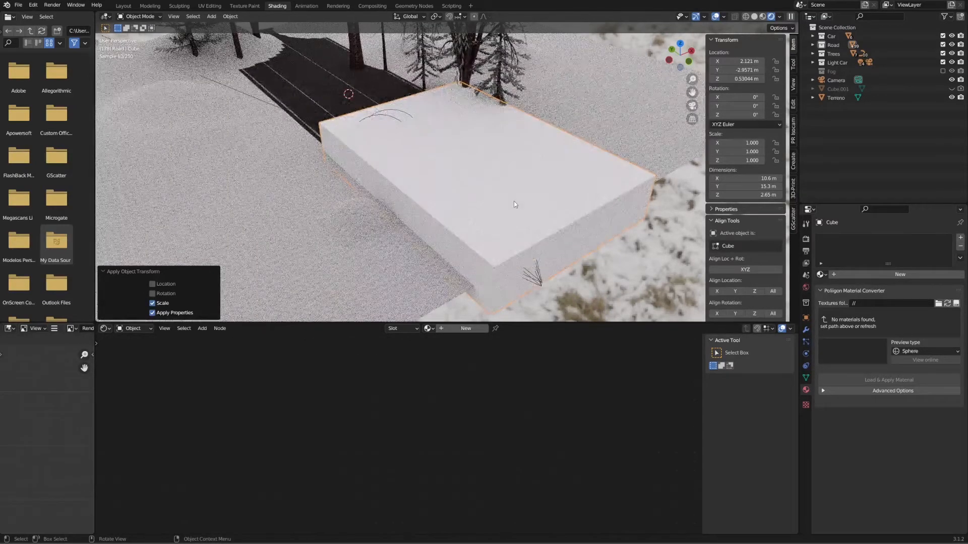
{"action": "key", "text": "ctrl+a"}
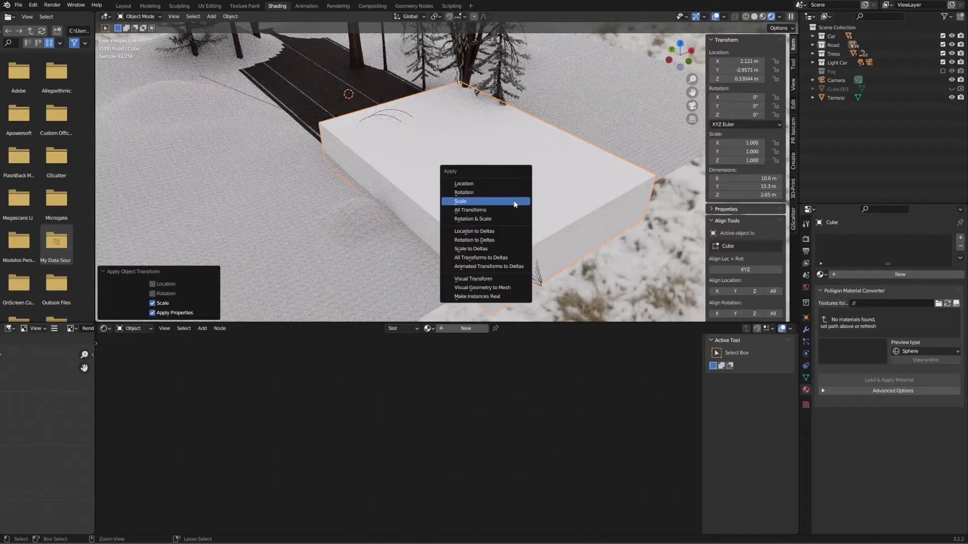
{"action": "left_click", "coordinate": [514, 202]}
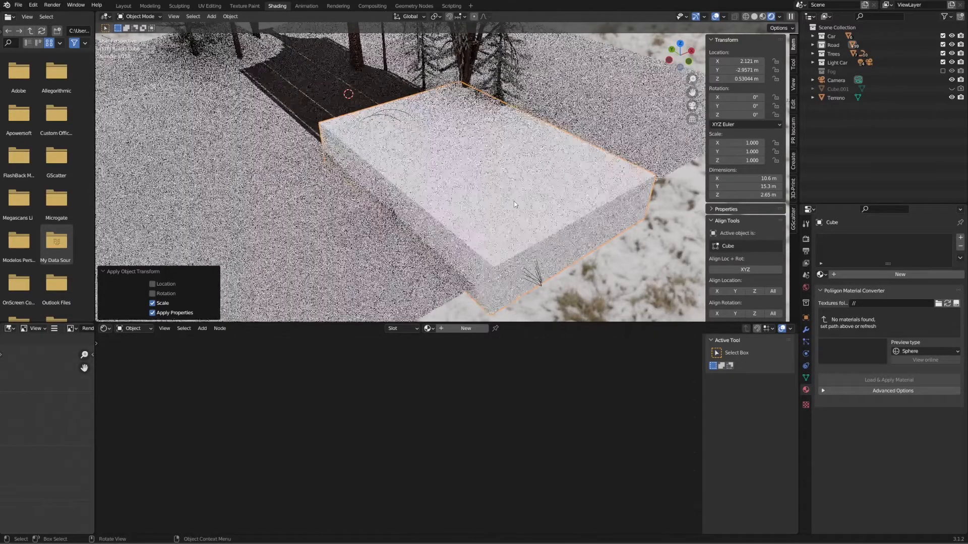
Create a new material on the cube and name it SmallFog.
{"action": "left_click", "coordinate": [863, 273]}
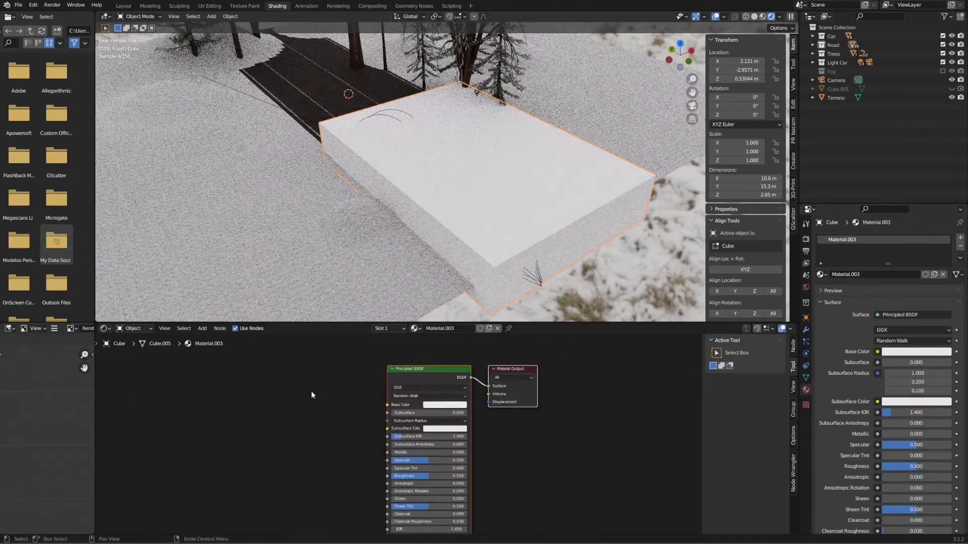
{"action": "double_click", "coordinate": [842, 241]}
{"action": "type", "text": "SmallFog"}
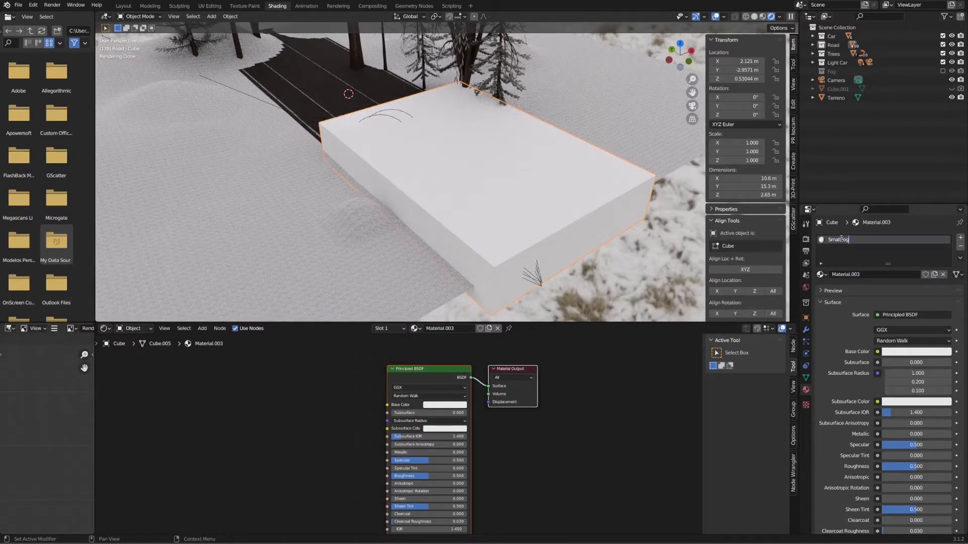
{"action": "key", "text": "Return"}
Replace the Principled BSDF with a Principled Volume node connected to the Material Output's Volume input.
{"action": "scroll", "coordinate": [447, 357], "scroll_direction": "up", "scroll_amount": 3}
{"action": "left_click", "coordinate": [445, 353]}
{"action": "key", "text": "Delete"}
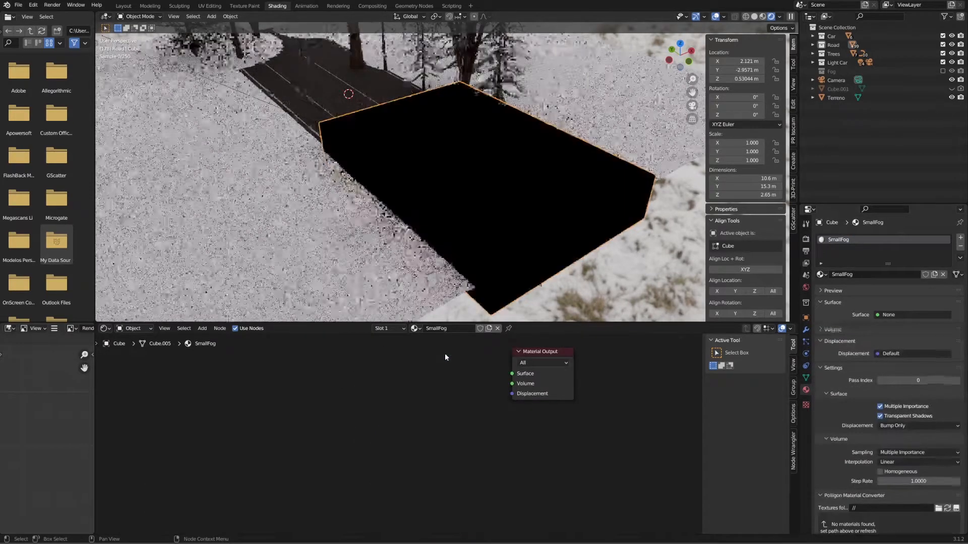
{"action": "key", "text": "shift+a"}
{"action": "left_click", "coordinate": [442, 376]}
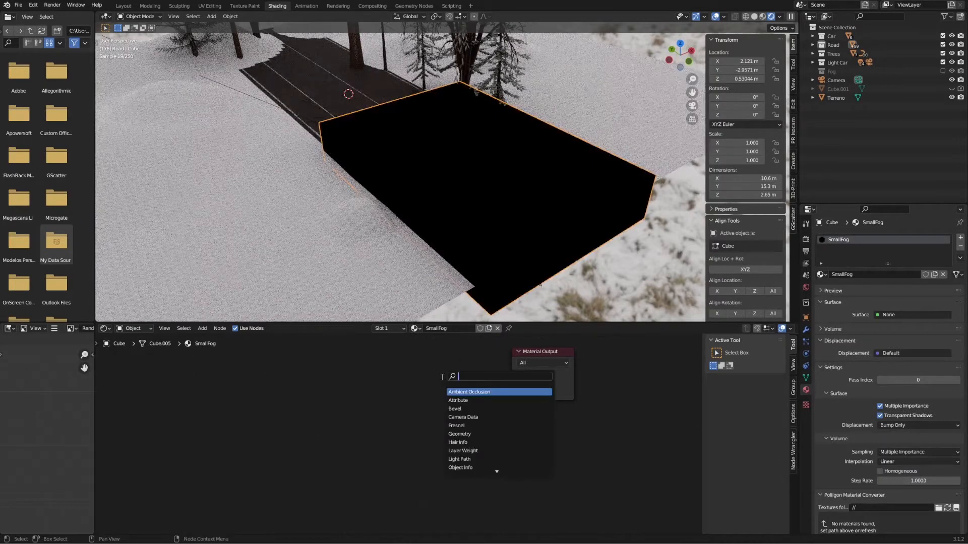
{"action": "type", "text": "pr"}
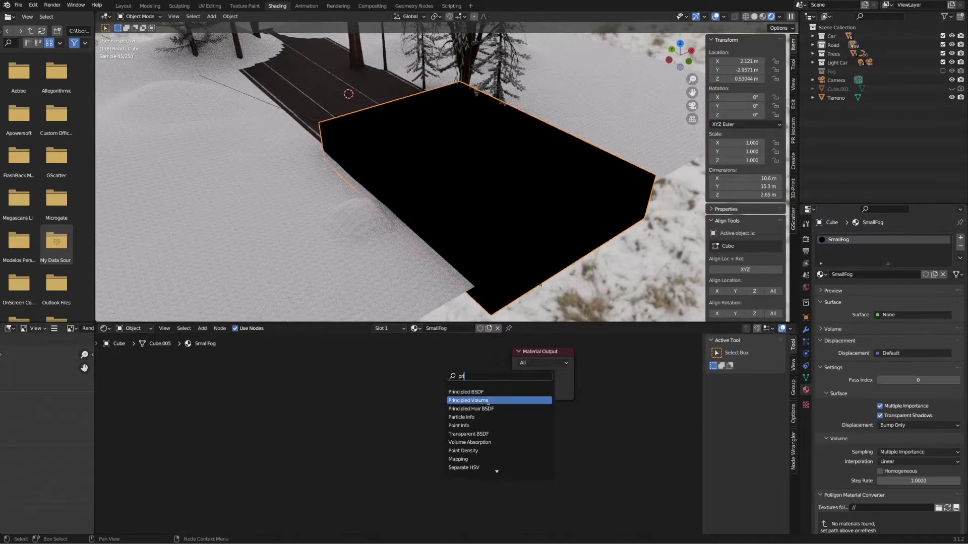
{"action": "left_click", "coordinate": [480, 401]}
{"action": "left_click", "coordinate": [450, 375]}
{"action": "left_click_drag", "start_coordinate": [449, 370], "coordinate": [514, 384]}
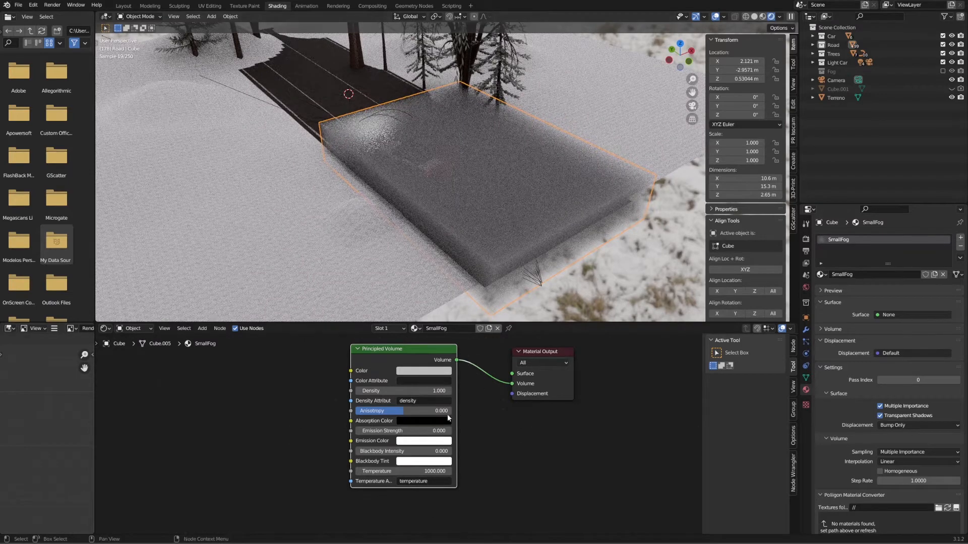
Lower the Principled Volume's Density to 0.5 and finally to 0.
{"action": "left_click_drag", "start_coordinate": [432, 391], "coordinate": [411, 391]}
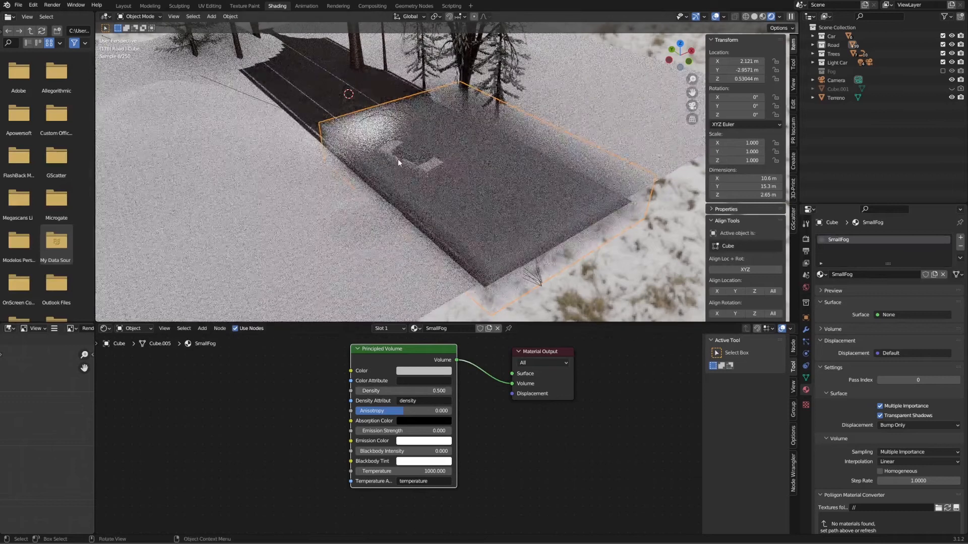
{"action": "middle_click_drag", "start_coordinate": [518, 217], "coordinate": [504, 201]}
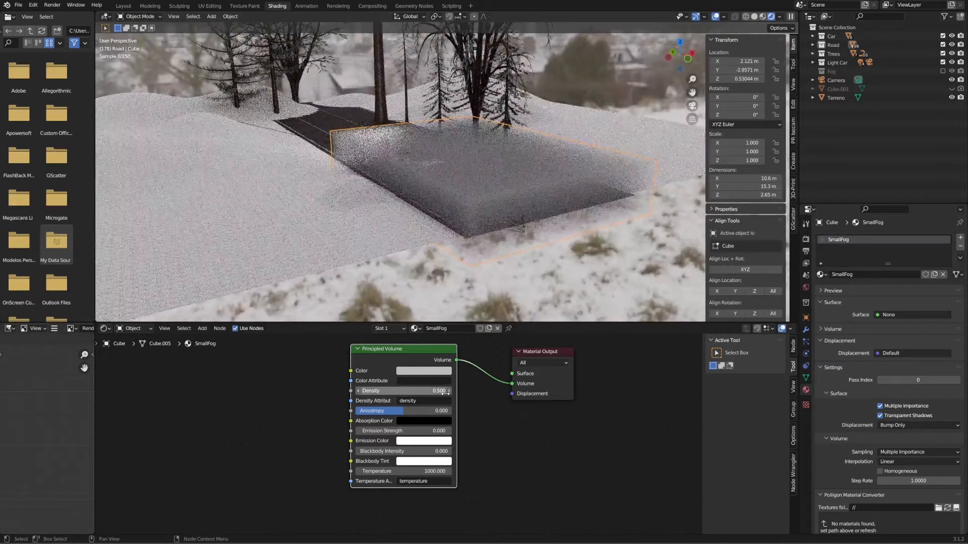
{"action": "double_click", "coordinate": [441, 390]}
{"action": "type", "text": "0"}
{"action": "key", "text": "Return"}
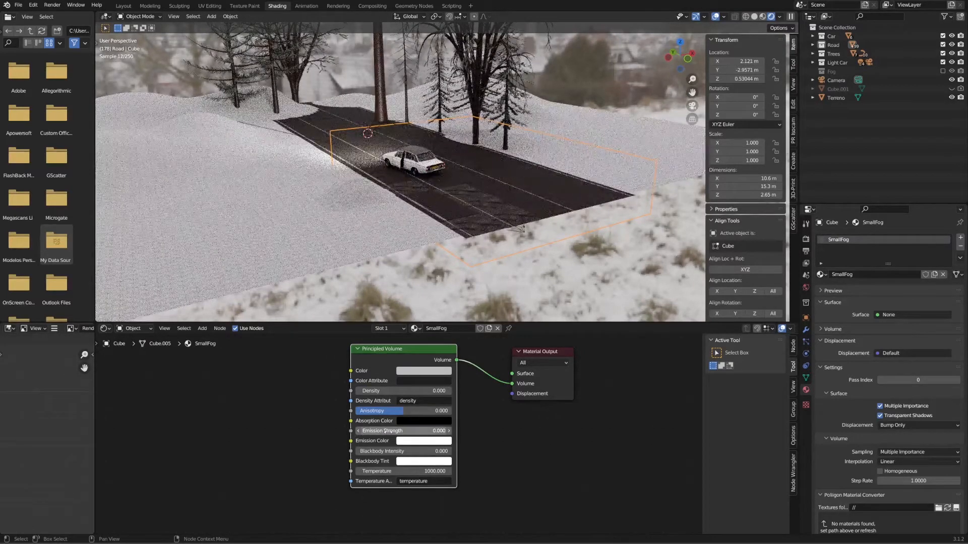
Add a ColorRamp node before the Principled Volume and connect its Color output to Emission Strength.
{"action": "scroll", "coordinate": [302, 411], "scroll_direction": "down", "scroll_amount": 2}
{"action": "middle_click_drag", "start_coordinate": [284, 395], "coordinate": [353, 410]}
{"action": "left_click", "coordinate": [352, 417]}
{"action": "key", "text": "shift+a"}
{"action": "left_click", "coordinate": [352, 416]}
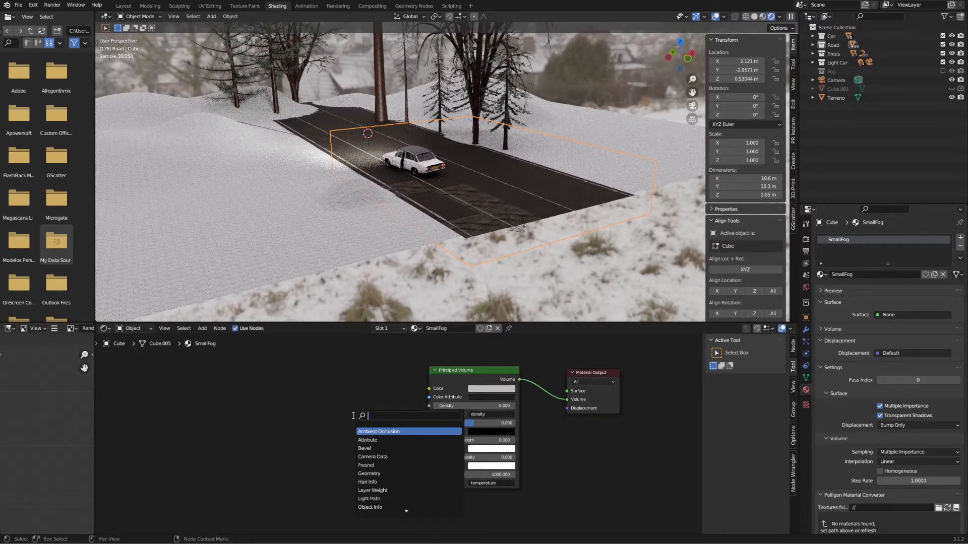
{"action": "type", "text": "colo"}
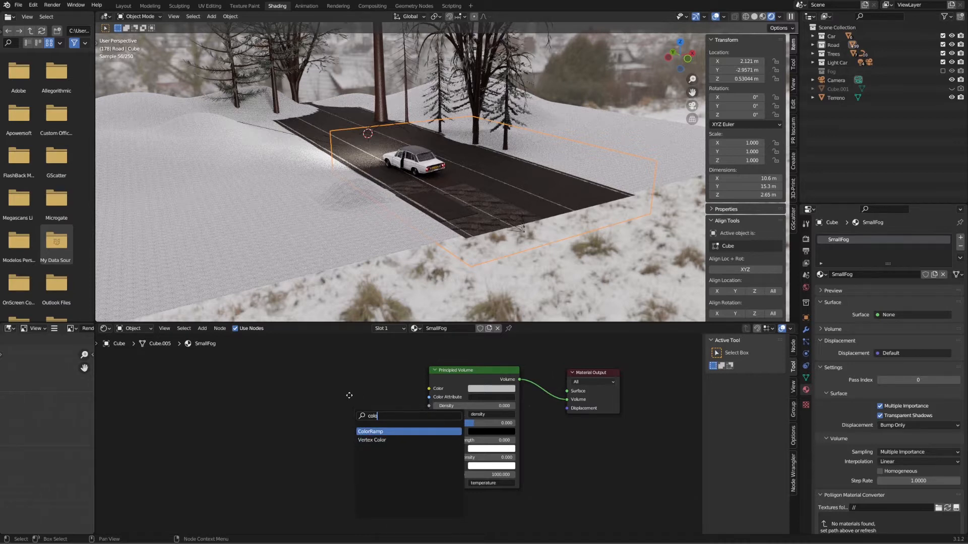
{"action": "key", "text": "Return"}
{"action": "left_click", "coordinate": [372, 396]}
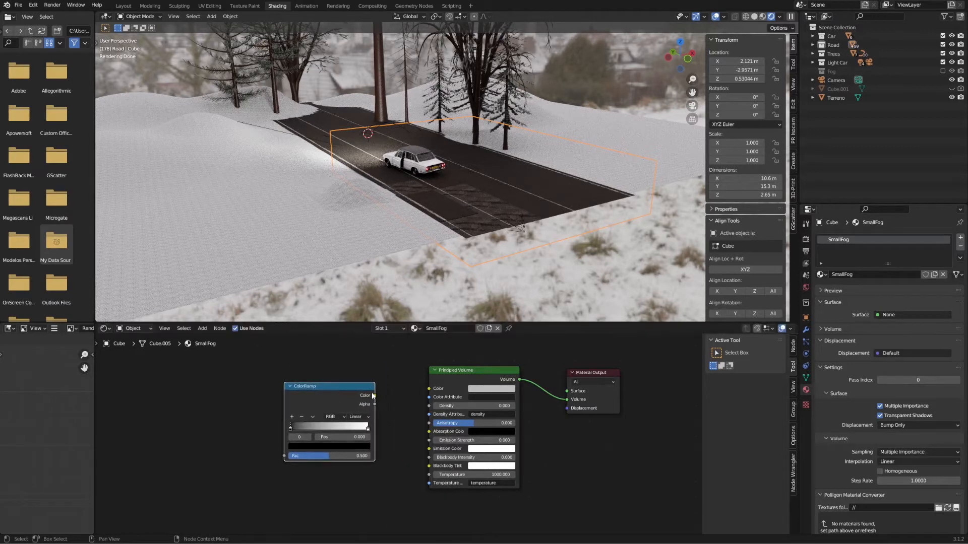
{"action": "left_click_drag", "start_coordinate": [374, 395], "coordinate": [430, 440]}
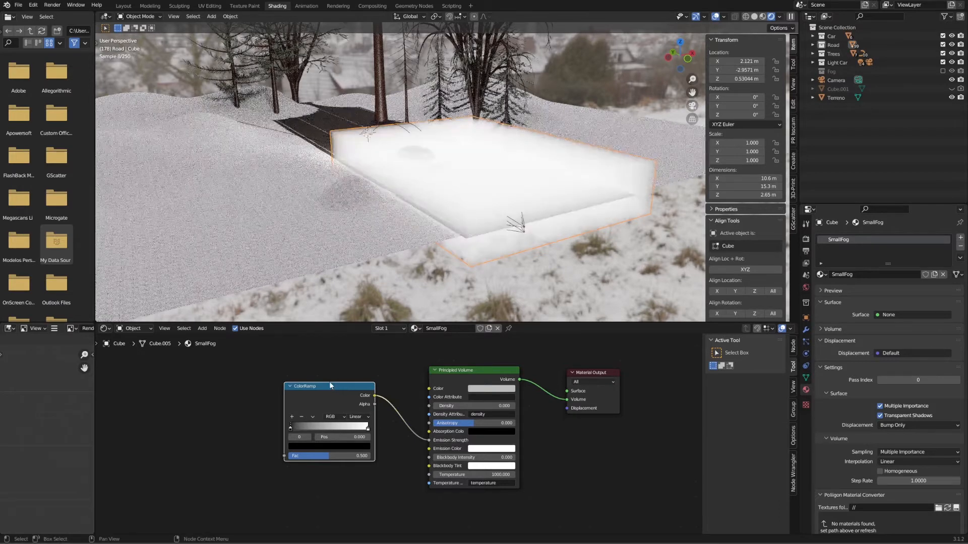
{"action": "mouse_move", "coordinate": [324, 386]}
{"action": "left_mouse_down"}
{"action": "mouse_move", "coordinate": [350, 398]}
{"action": "mouse_move", "coordinate": [330, 396]}
{"action": "left_mouse_up"}
Add a MixRGB node before the ColorRamp and connect its Color output to the ramp's Fac input.
{"action": "scroll", "coordinate": [255, 443], "scroll_direction": "down", "scroll_amount": 1}
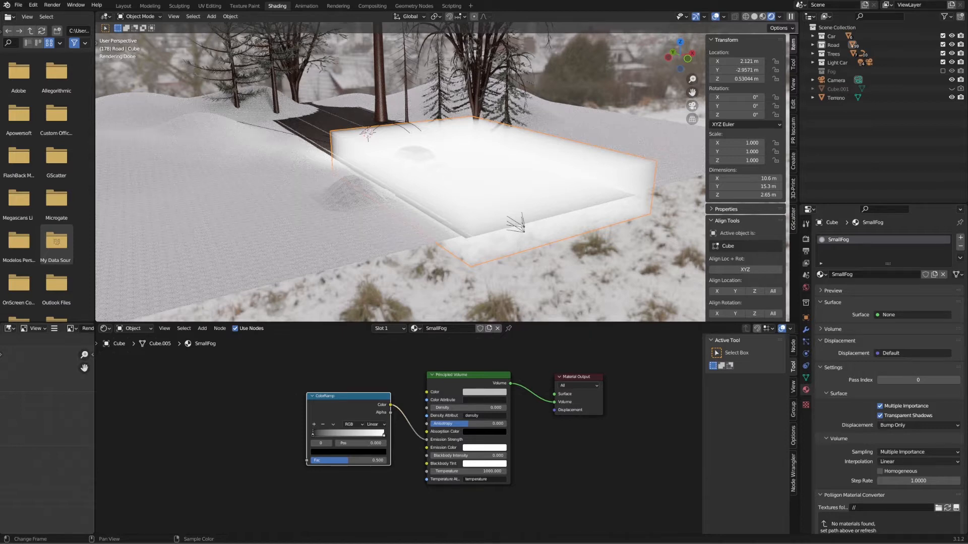
{"action": "key", "text": "shift+a"}
{"action": "left_click", "coordinate": [272, 408]}
{"action": "type", "text": "mix"}
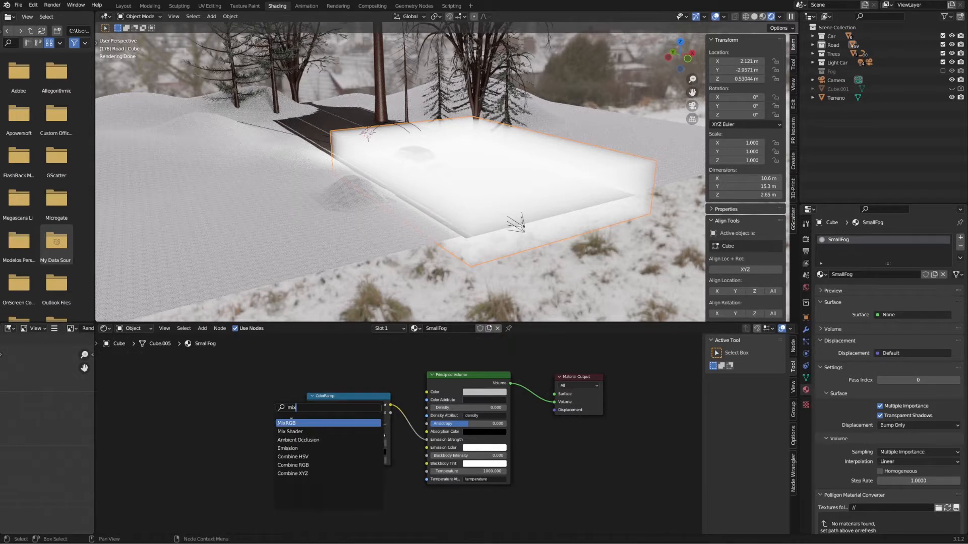
{"action": "key", "text": "Return"}
{"action": "left_click", "coordinate": [275, 406]}
{"action": "left_click_drag", "start_coordinate": [275, 402], "coordinate": [306, 461]}
Add a Noise Texture node before the Mix node and connect its Fac output to the Color1 input.
{"action": "scroll", "coordinate": [299, 478], "scroll_direction": "down", "scroll_amount": 3}
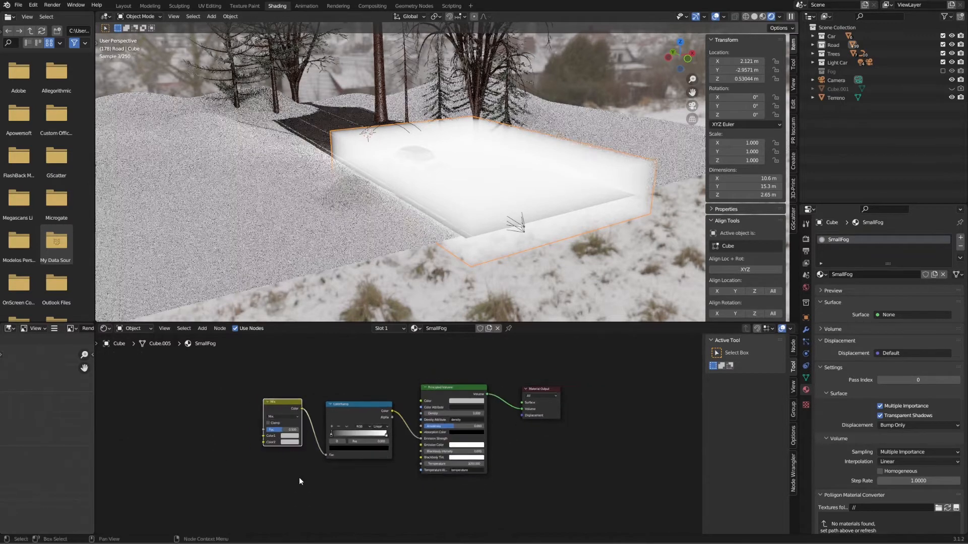
{"action": "middle_click_drag", "start_coordinate": [294, 475], "coordinate": [365, 472]}
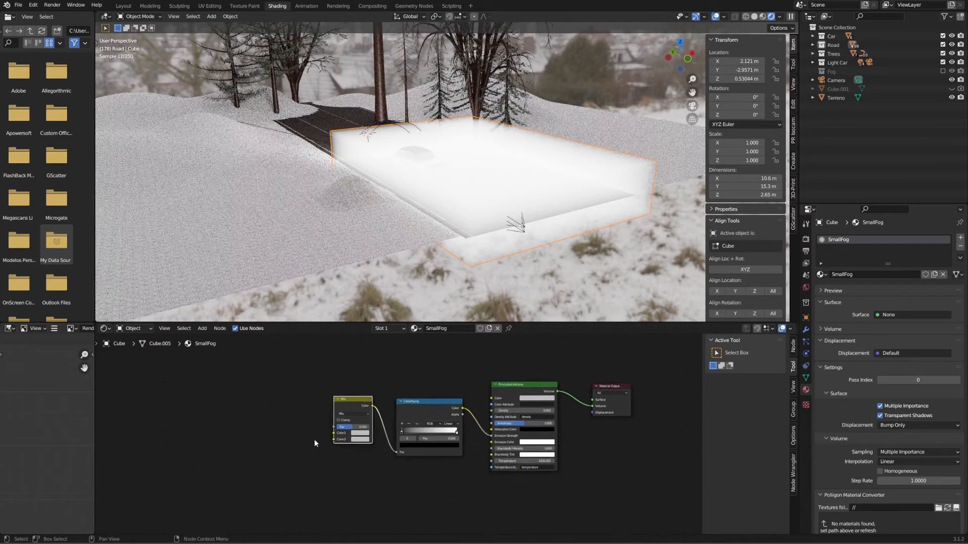
{"action": "key", "text": "shift+a"}
{"action": "left_click", "coordinate": [284, 411]}
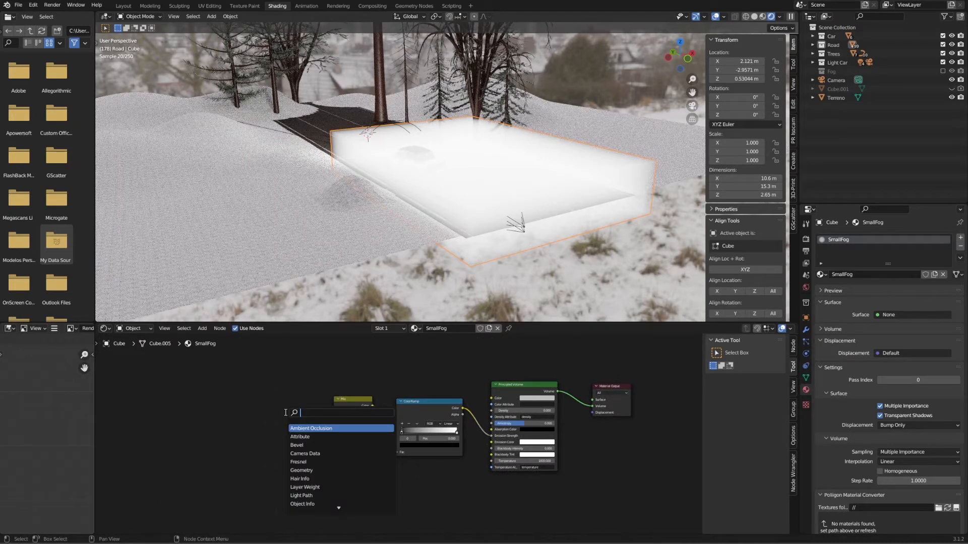
{"action": "type", "text": "no"}
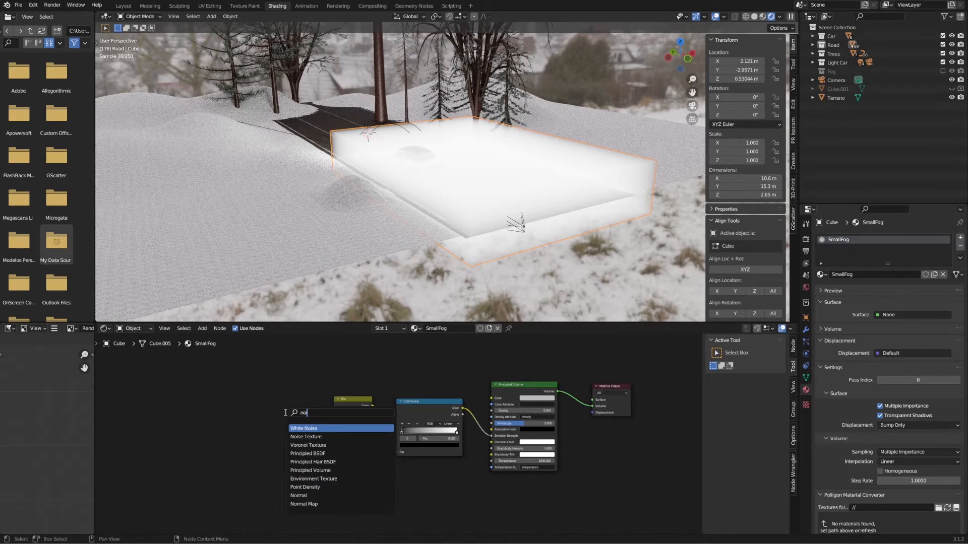
{"action": "key", "text": "Return"}
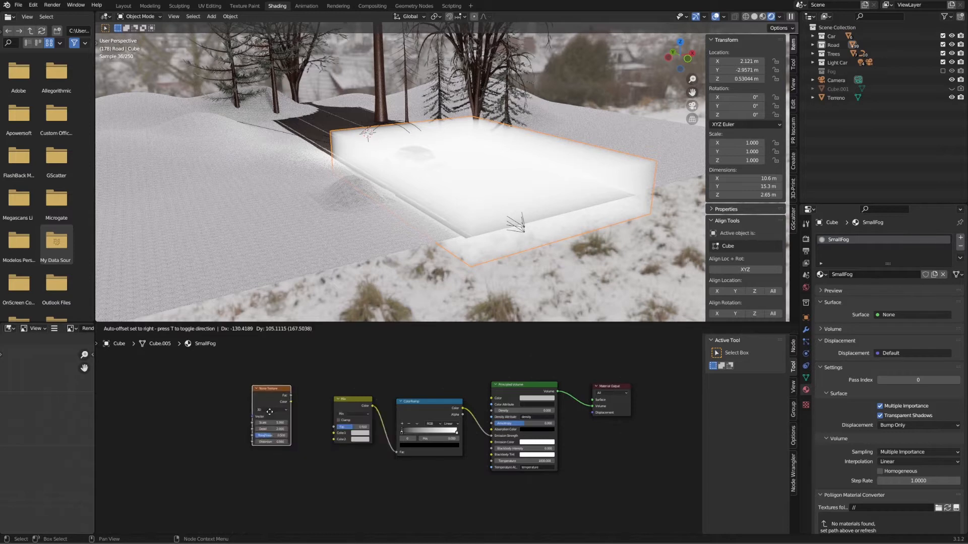
{"action": "left_click", "coordinate": [287, 423]}
{"action": "scroll", "coordinate": [288, 423], "scroll_direction": "up", "scroll_amount": 2}
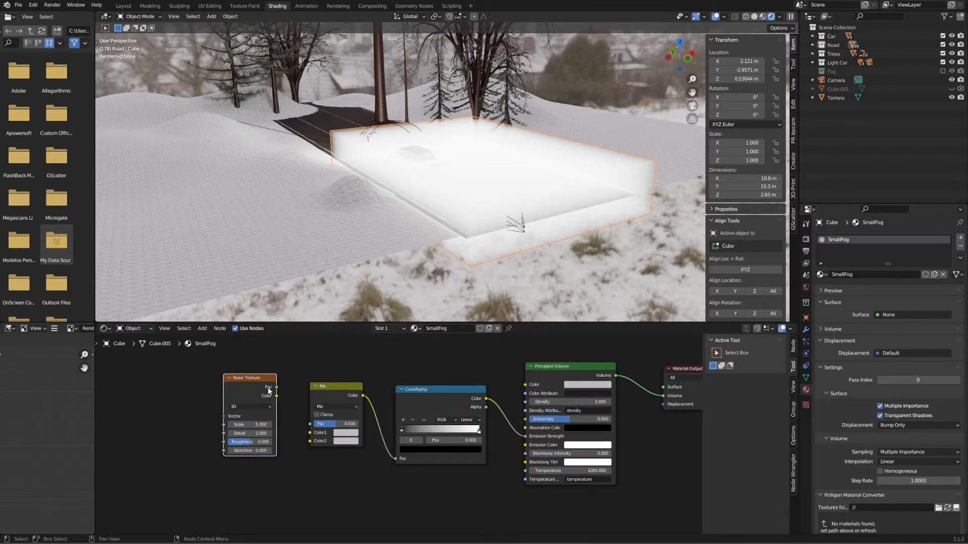
{"action": "left_click_drag", "start_coordinate": [257, 378], "coordinate": [295, 433]}
{"action": "scroll", "coordinate": [275, 416], "scroll_direction": "up", "scroll_amount": 1}
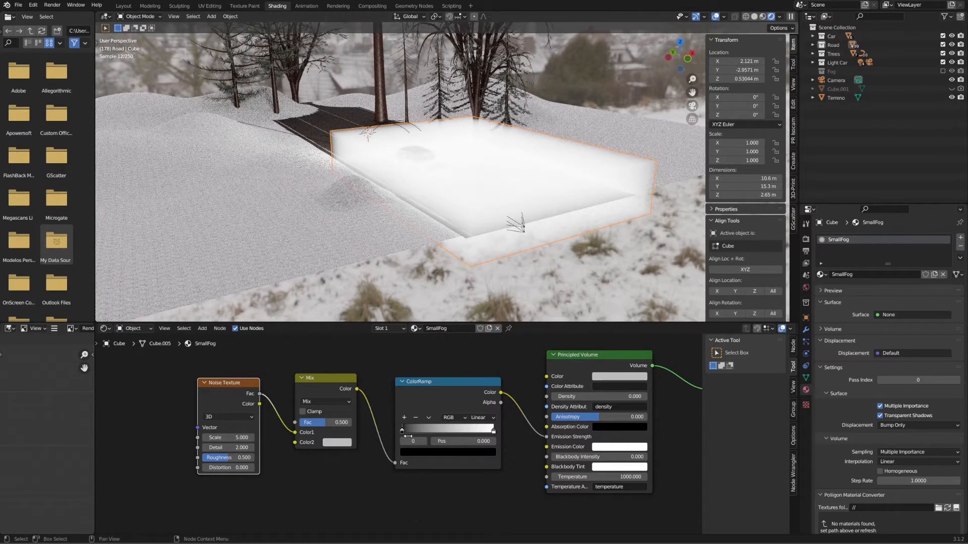
Move the ColorRamp's black stop to 0.490 and switch the Noise Texture to 4D with W set to 8.
{"action": "left_click_drag", "start_coordinate": [401, 432], "coordinate": [448, 428]}
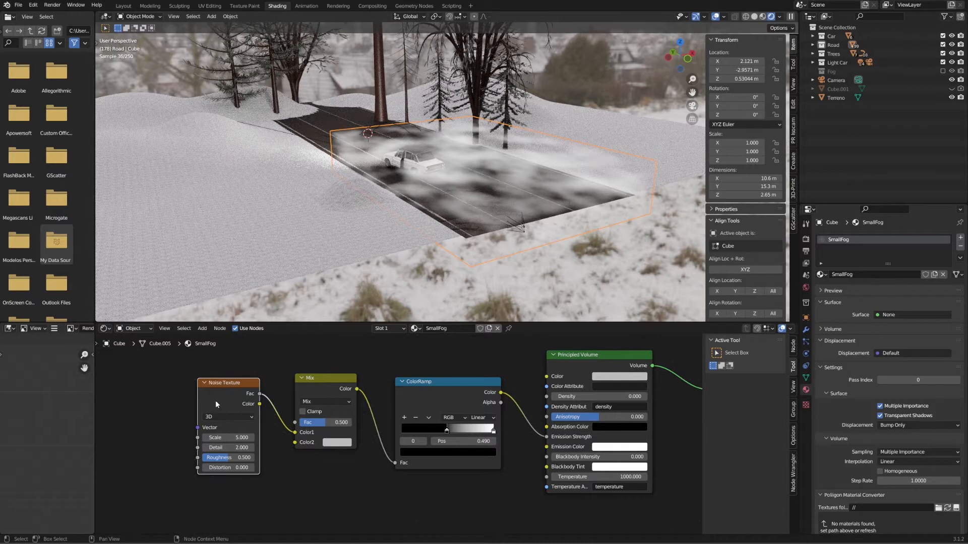
{"action": "left_click", "coordinate": [216, 417]}
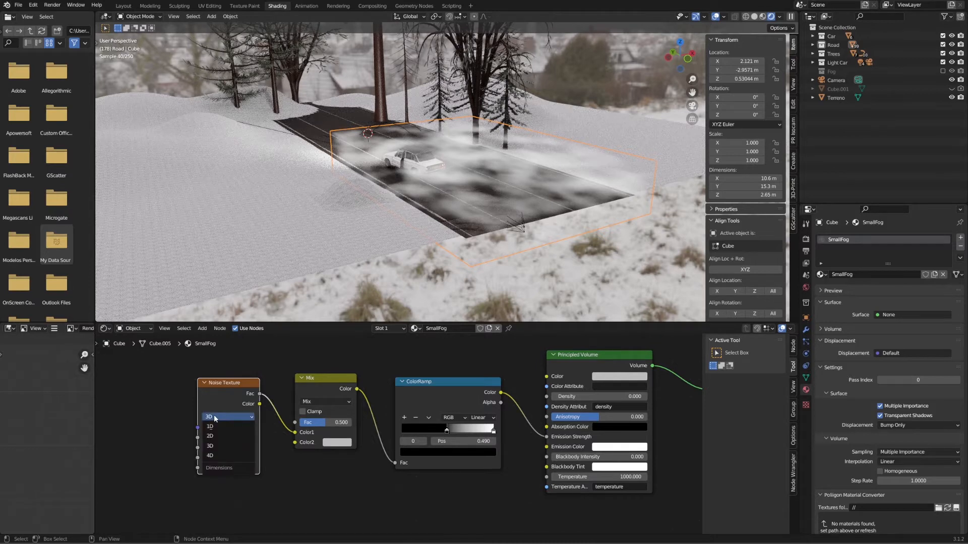
{"action": "left_click", "coordinate": [215, 456]}
{"action": "left_click_drag", "start_coordinate": [219, 437], "coordinate": [451, 438]}
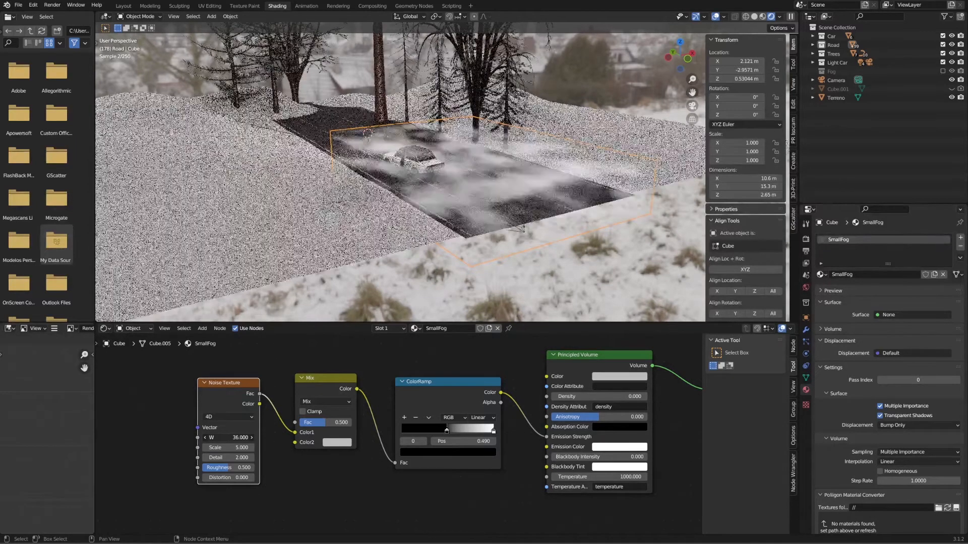
{"action": "left_click", "coordinate": [235, 438]}
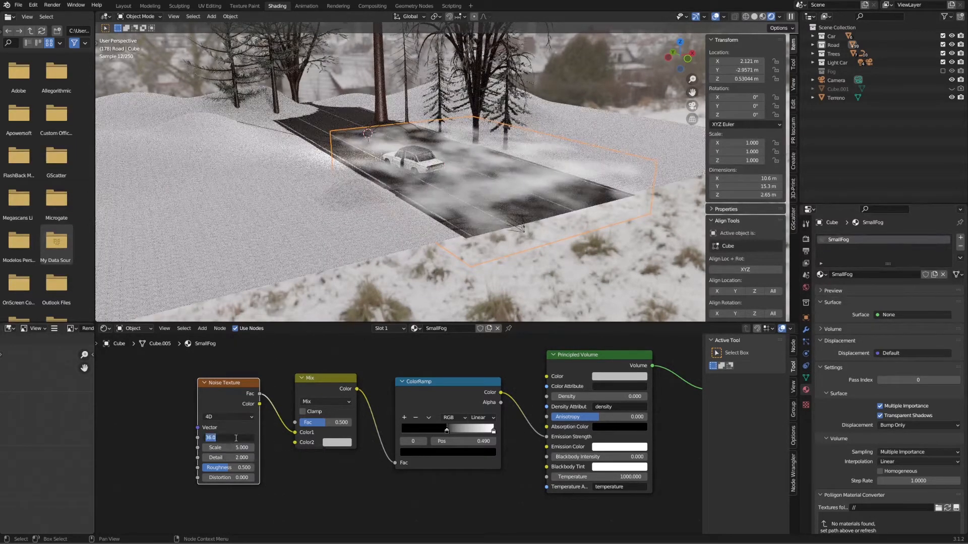
{"action": "type", "text": "8"}
{"action": "key", "text": "Return"}
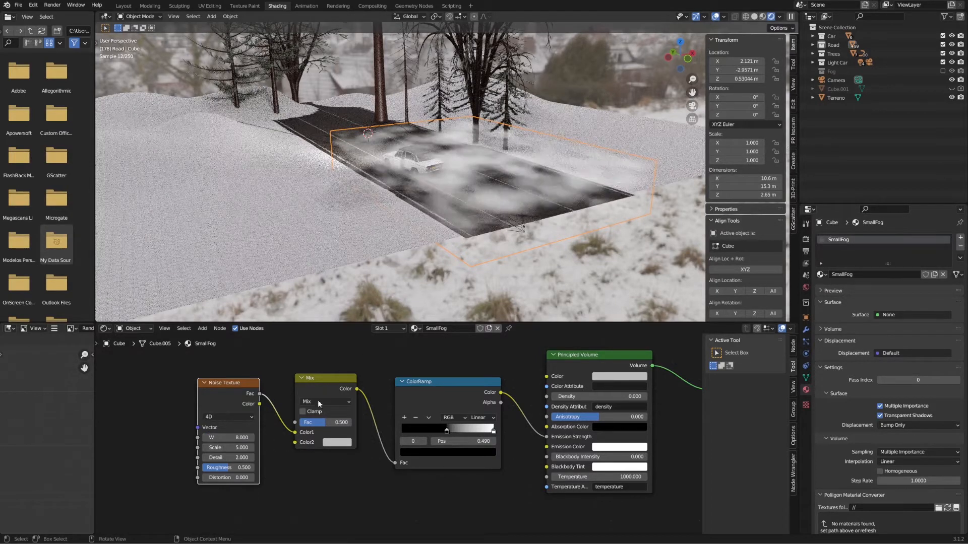
Set the Noise Texture's Scale to 1.7 and its Roughness to 0.
{"action": "left_click", "coordinate": [245, 448]}
{"action": "key", "text": "Return"}
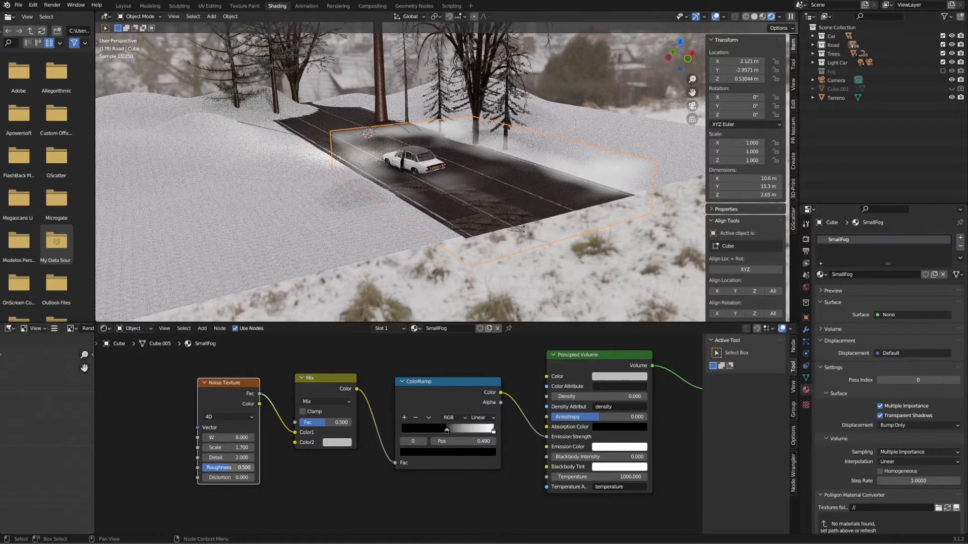
{"action": "left_click_drag", "start_coordinate": [242, 467], "coordinate": [212, 468]}
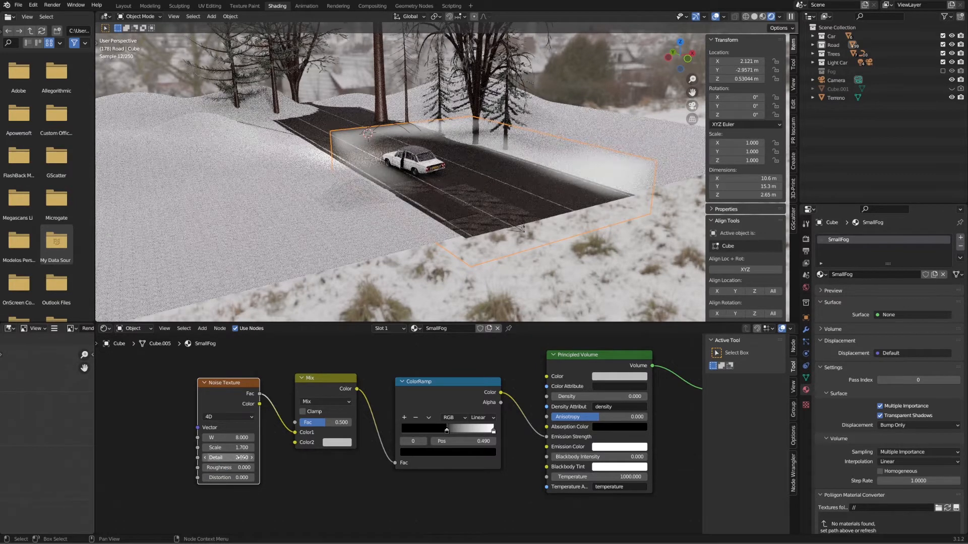
{"action": "middle_click_drag", "start_coordinate": [478, 170], "coordinate": [503, 195]}
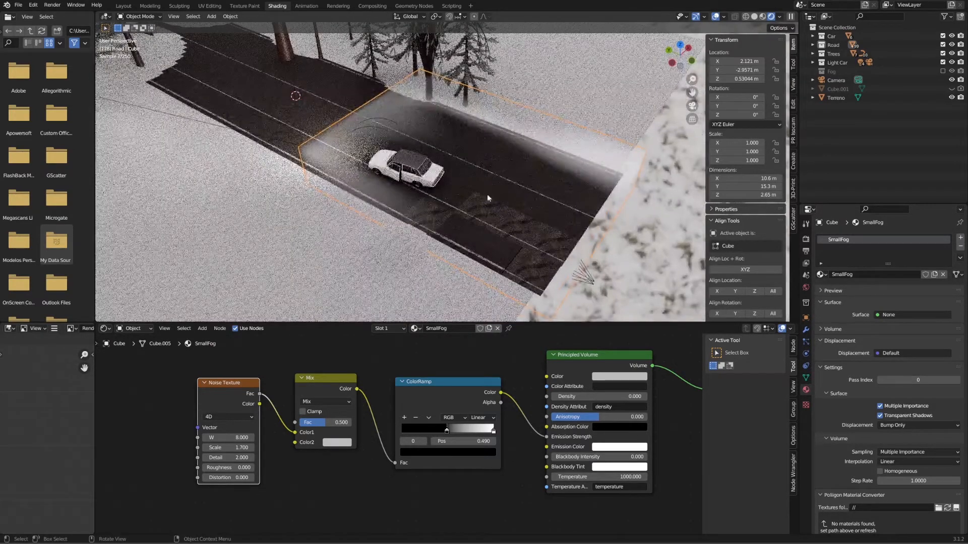
{"action": "middle_click_drag", "start_coordinate": [527, 227], "coordinate": [545, 218]}
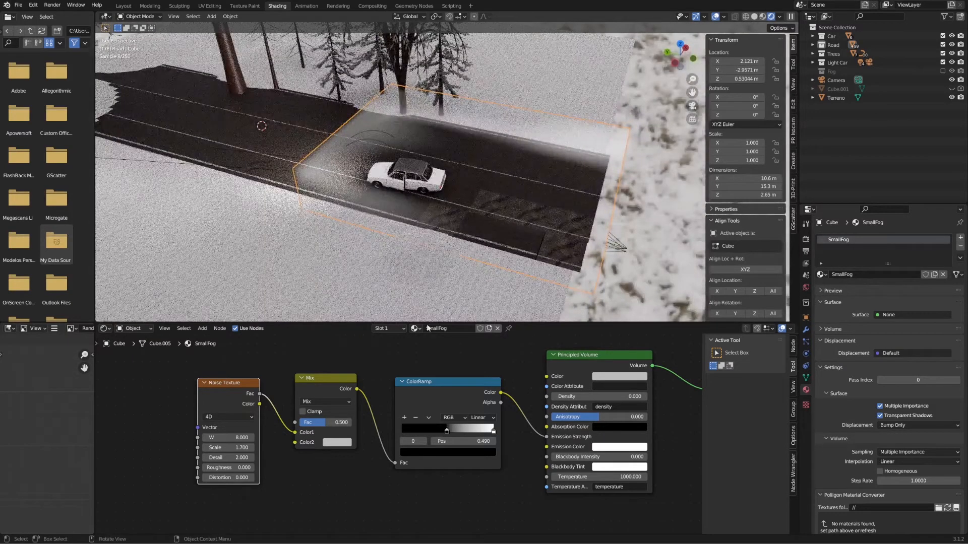
Add Texture Coordinate and Mapping nodes before the Noise Texture, feeding the Object output into the Mapping's Vector input.
{"action": "scroll", "coordinate": [326, 495], "scroll_direction": "down", "scroll_amount": 1}
{"action": "middle_click_drag", "start_coordinate": [326, 492], "coordinate": [369, 478]}
{"action": "left_click", "coordinate": [287, 463]}
{"action": "left_click", "coordinate": [301, 395]}
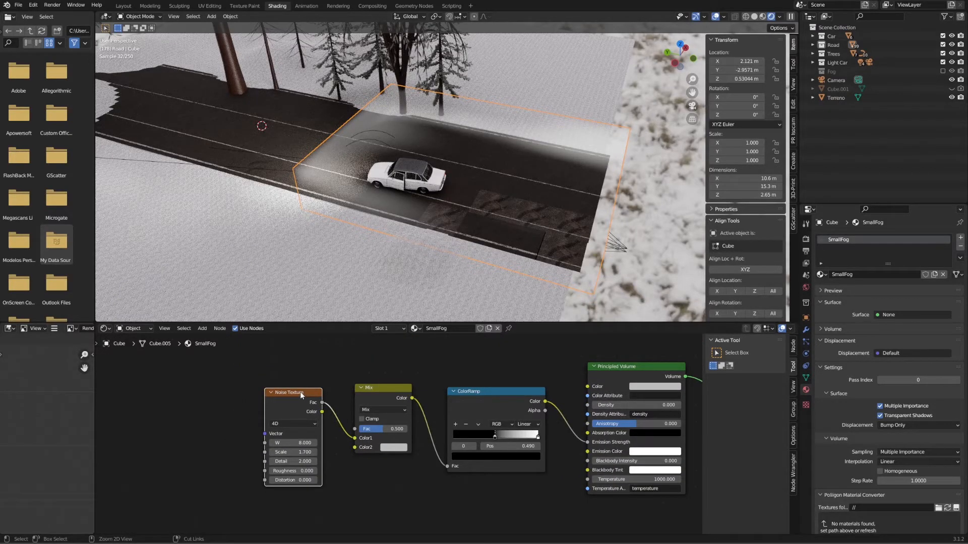
{"action": "key", "text": "ctrl+t"}
{"action": "scroll", "coordinate": [246, 402], "scroll_direction": "down", "scroll_amount": 1}
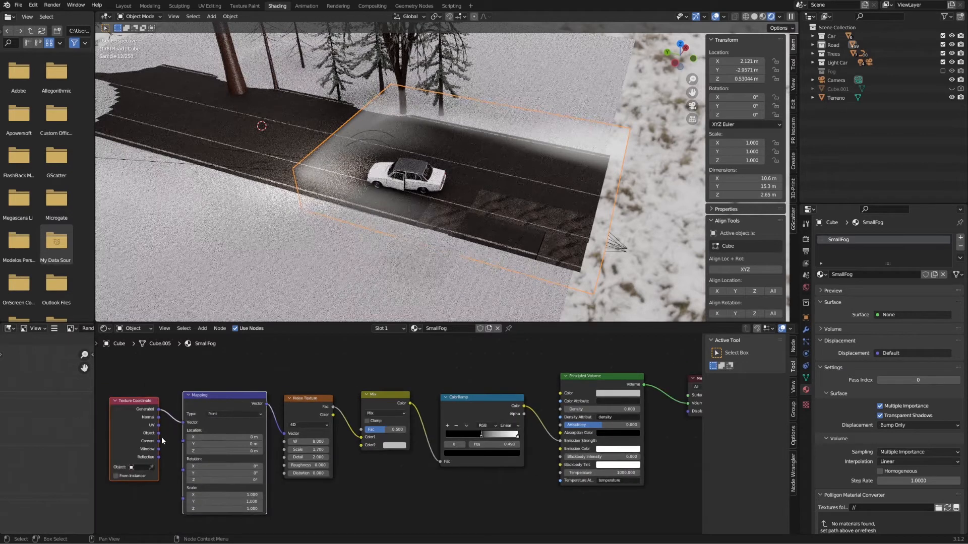
{"action": "left_click_drag", "start_coordinate": [158, 433], "coordinate": [183, 423]}
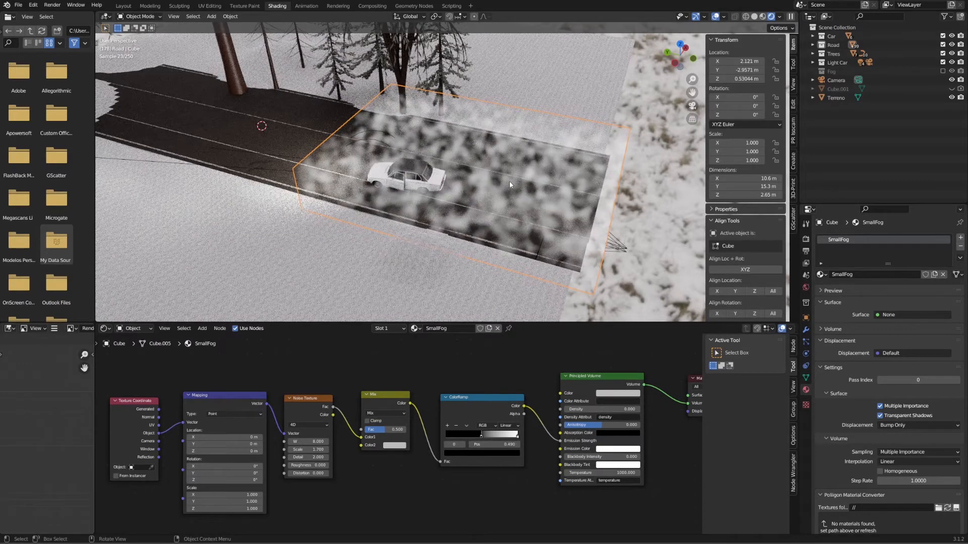
Add a Gradient Texture node below the Noise Texture and connect its Color output to the Mix node's Color2 input.
{"action": "middle_click_drag", "start_coordinate": [506, 200], "coordinate": [459, 199]}
{"action": "middle_click_drag", "start_coordinate": [389, 144], "coordinate": [436, 199]}
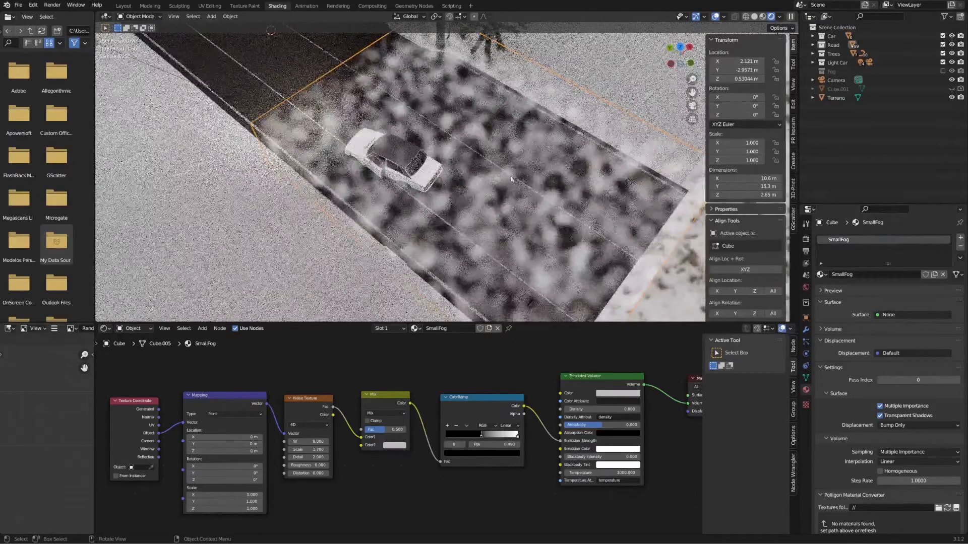
{"action": "scroll", "coordinate": [511, 180], "scroll_direction": "down", "scroll_amount": 2}
{"action": "middle_click_drag", "start_coordinate": [512, 180], "coordinate": [485, 162], "text": "shift"}
{"action": "middle_click_drag", "start_coordinate": [439, 262], "coordinate": [444, 160]}
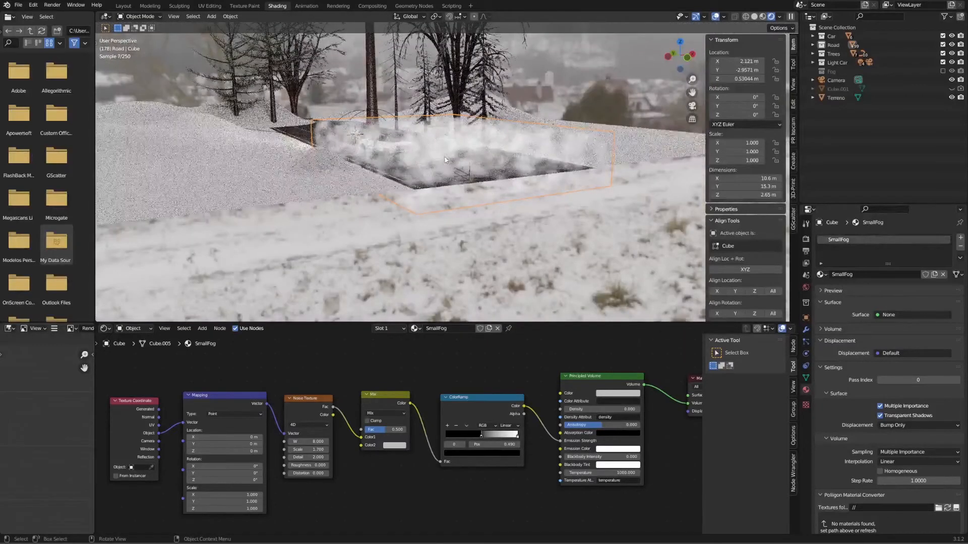
{"action": "scroll", "coordinate": [445, 160], "scroll_direction": "up", "scroll_amount": 3}
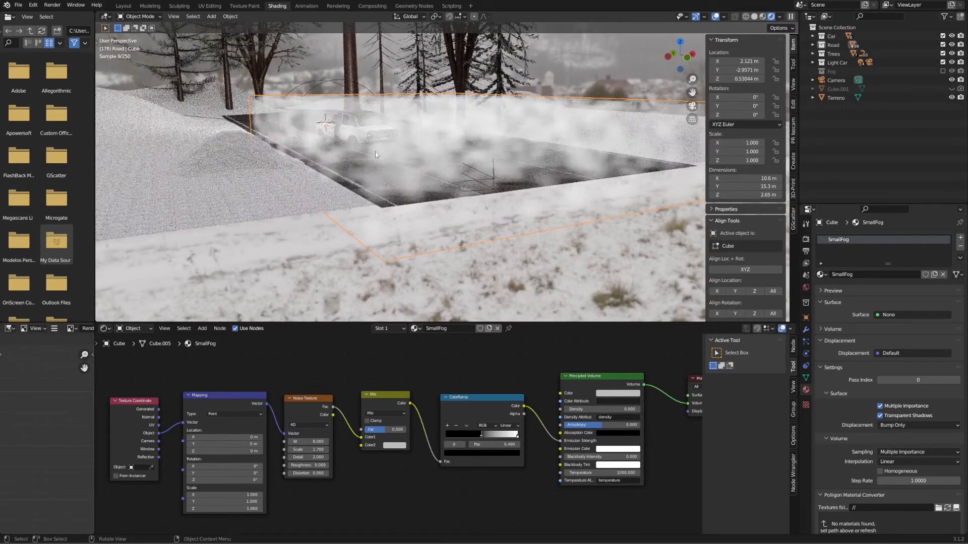
{"action": "middle_click_drag", "start_coordinate": [335, 501], "coordinate": [351, 467]}
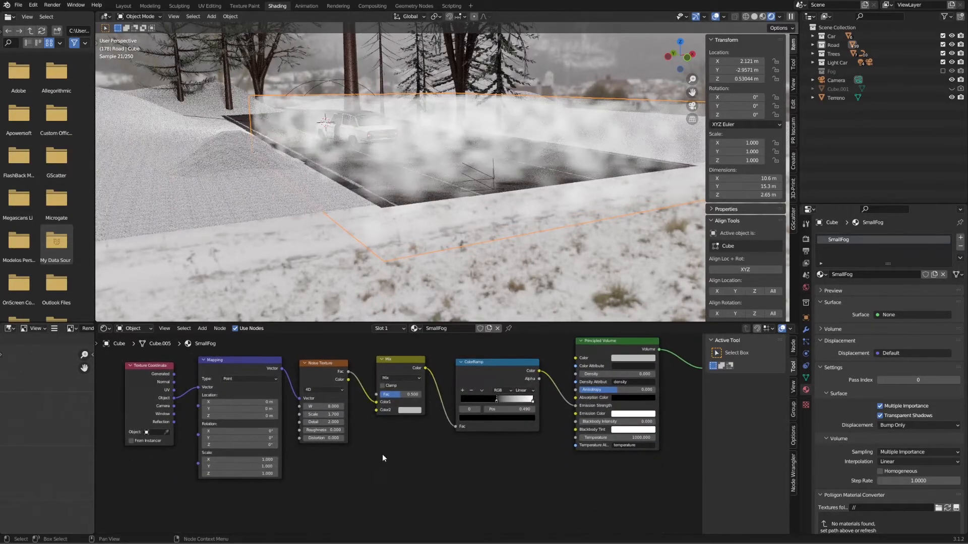
{"action": "key", "text": "shift+a"}
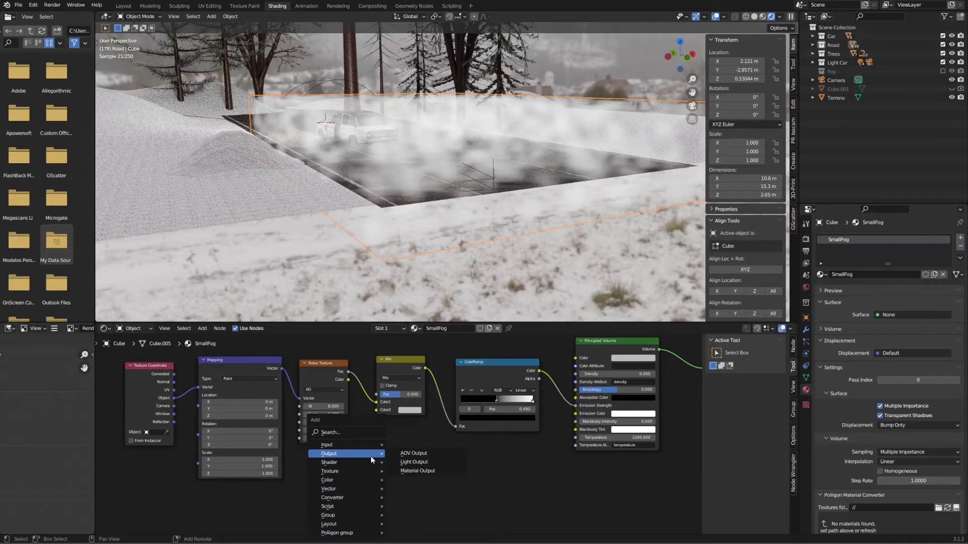
{"action": "left_click", "coordinate": [355, 432]}
{"action": "type", "text": "gra"}
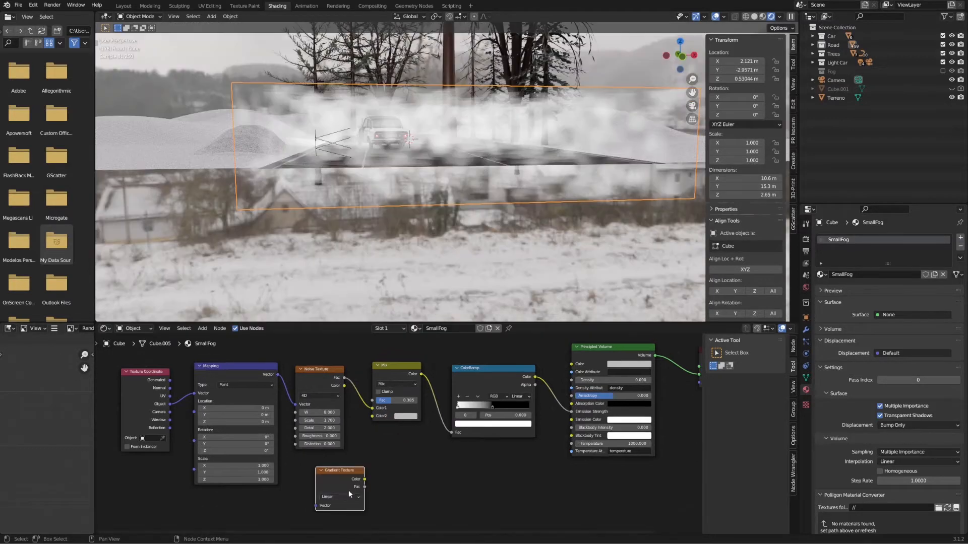
{"action": "left_click_drag", "start_coordinate": [364, 479], "coordinate": [372, 416]}
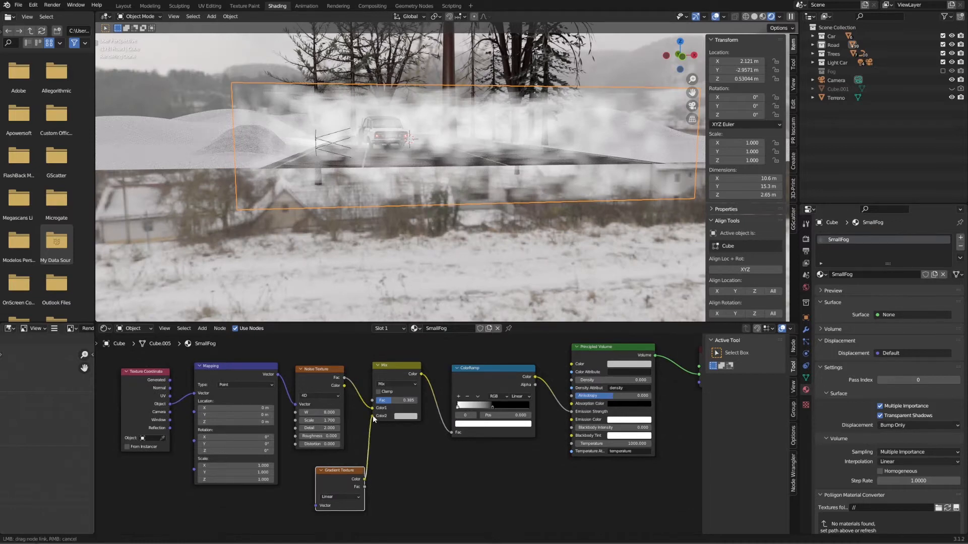
Connect the Mapping node's Vector output to the Gradient Texture's Vector input.
{"action": "middle_click_drag", "start_coordinate": [455, 173], "coordinate": [447, 236]}
{"action": "scroll", "coordinate": [448, 235], "scroll_direction": "down", "scroll_amount": 4}
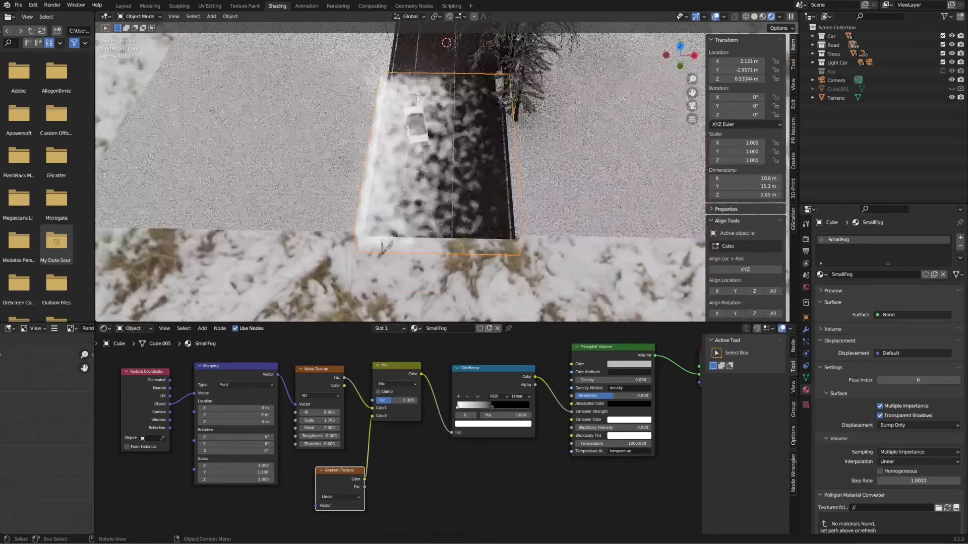
{"action": "scroll", "coordinate": [328, 479], "scroll_direction": "up", "scroll_amount": 2}
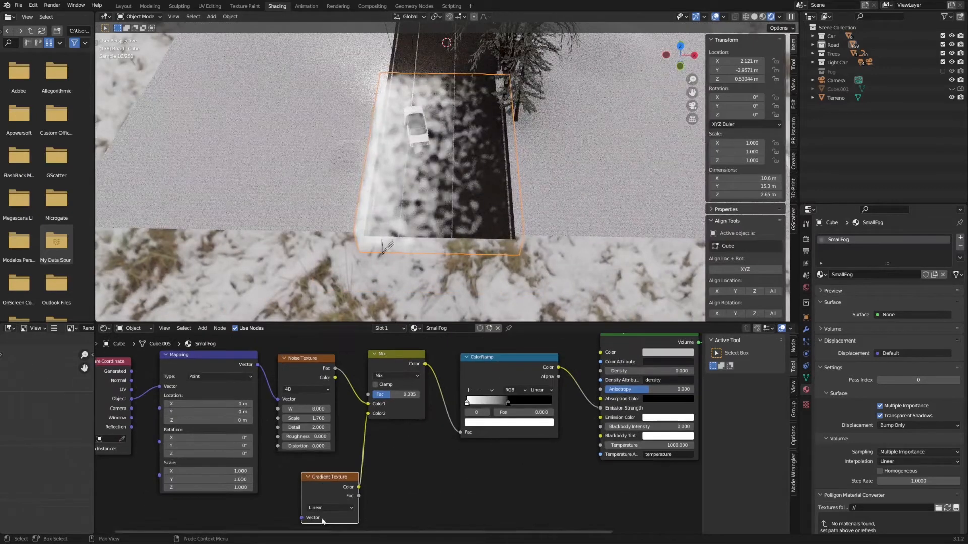
{"action": "left_click_drag", "start_coordinate": [257, 367], "coordinate": [301, 455]}
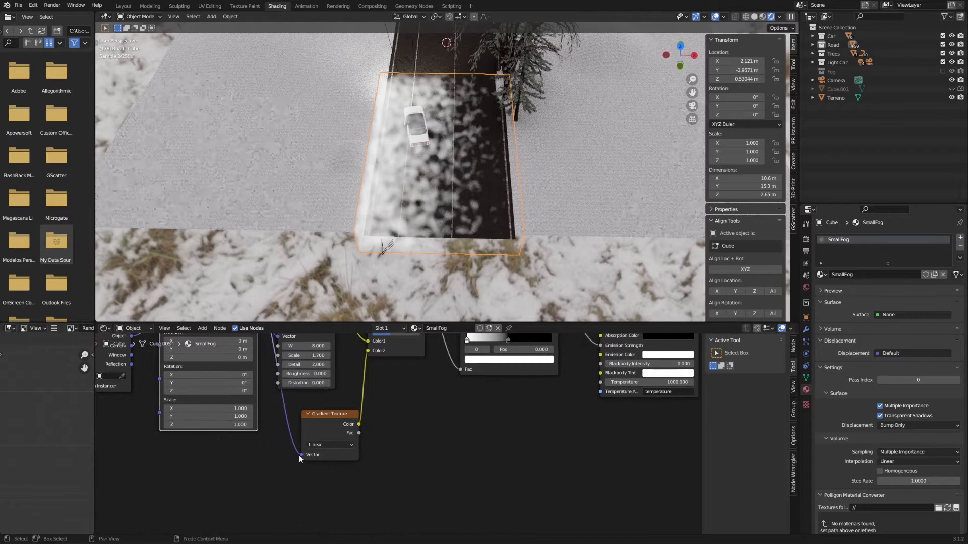
Set the Mapping node's Y rotation to 90° so the gradient runs vertically through the fog cube.
{"action": "middle_click_drag", "start_coordinate": [448, 204], "coordinate": [379, 377], "text": "shift"}
{"action": "scroll", "coordinate": [383, 380], "scroll_direction": "up", "scroll_amount": 2}
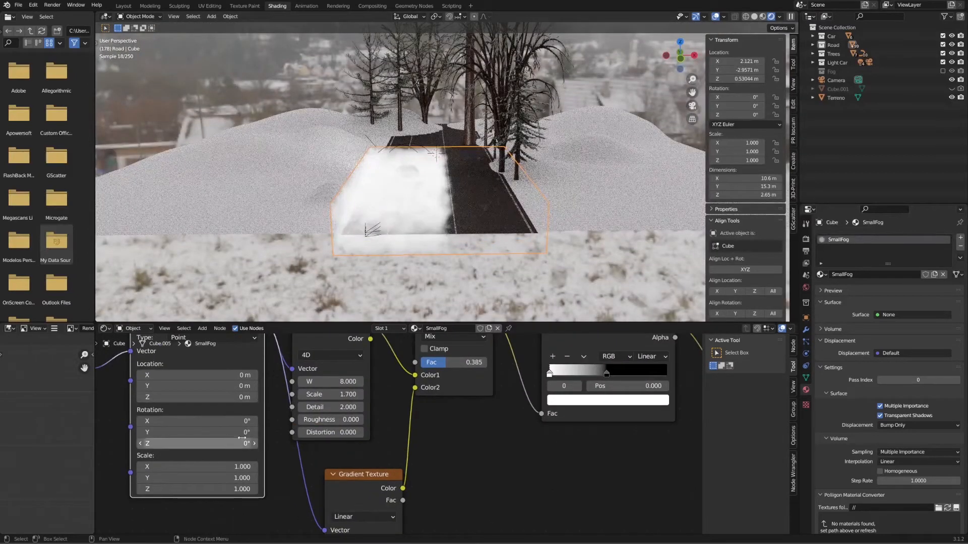
{"action": "scroll", "coordinate": [296, 432], "scroll_direction": "down", "scroll_amount": 3}
{"action": "left_click", "coordinate": [297, 432]}
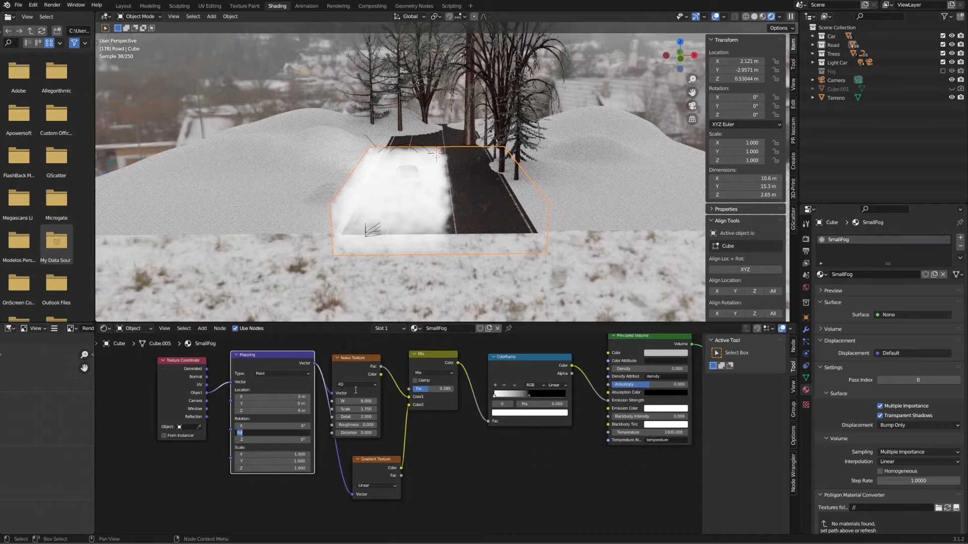
{"action": "type", "text": "90"}
{"action": "key", "text": "Return"}
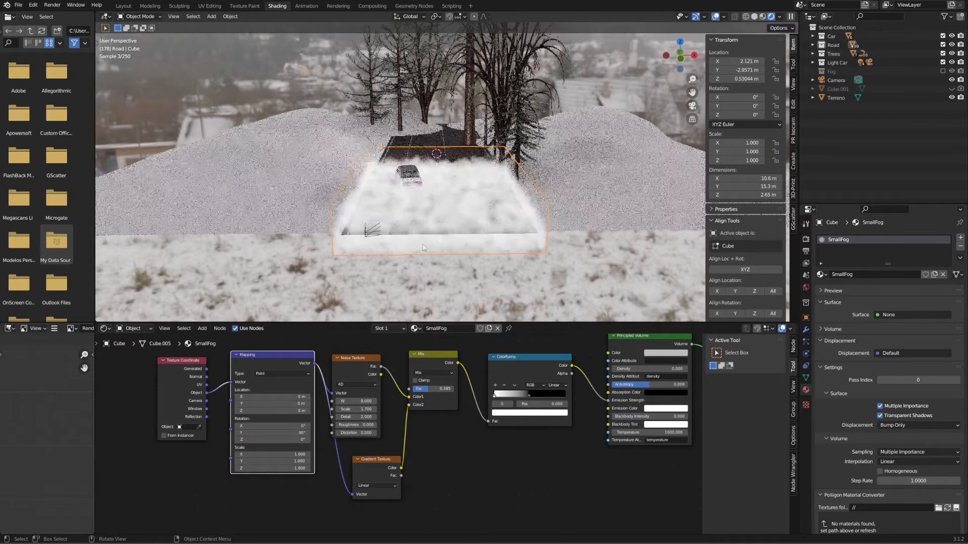
Place the ColorRamp's white stop at 0.299 and darken its color to a dark grey to thin the fog.
{"action": "middle_click_drag", "start_coordinate": [425, 217], "coordinate": [580, 151]}
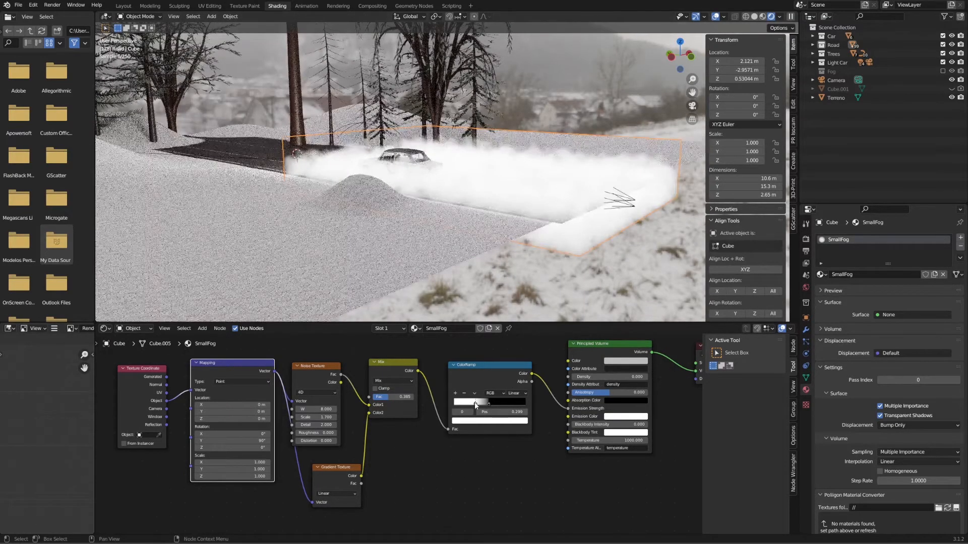
{"action": "left_click", "coordinate": [480, 421]}
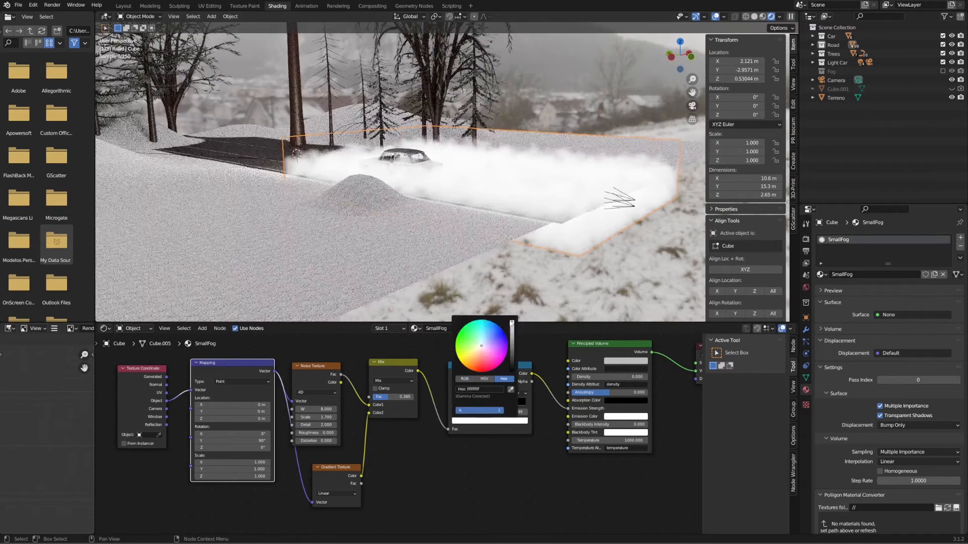
{"action": "left_click_drag", "start_coordinate": [511, 323], "coordinate": [511, 360]}
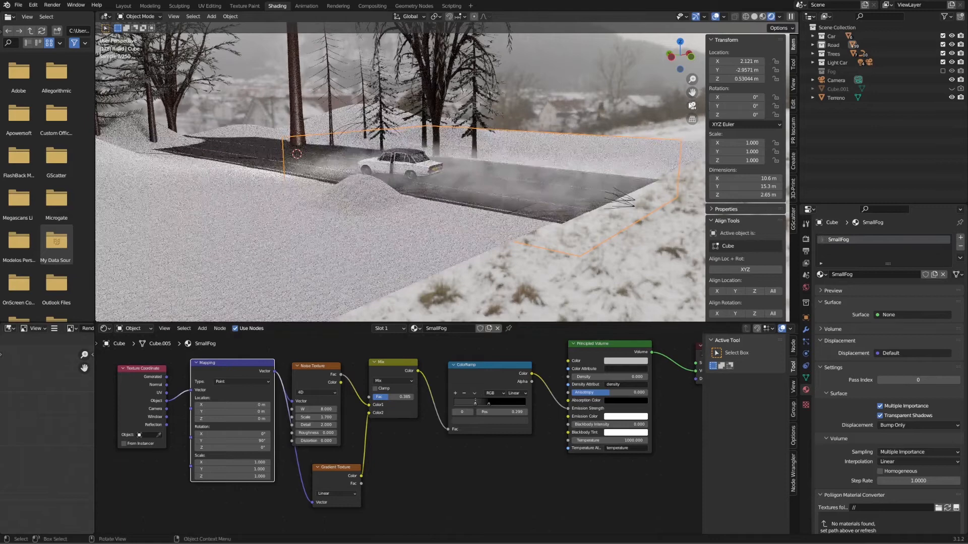
Switch to the camera view and refine the ColorRamp, adjusting the grey stop's brightness and moving the black stop to 0.282.
{"action": "key", "text": "KP_0"}
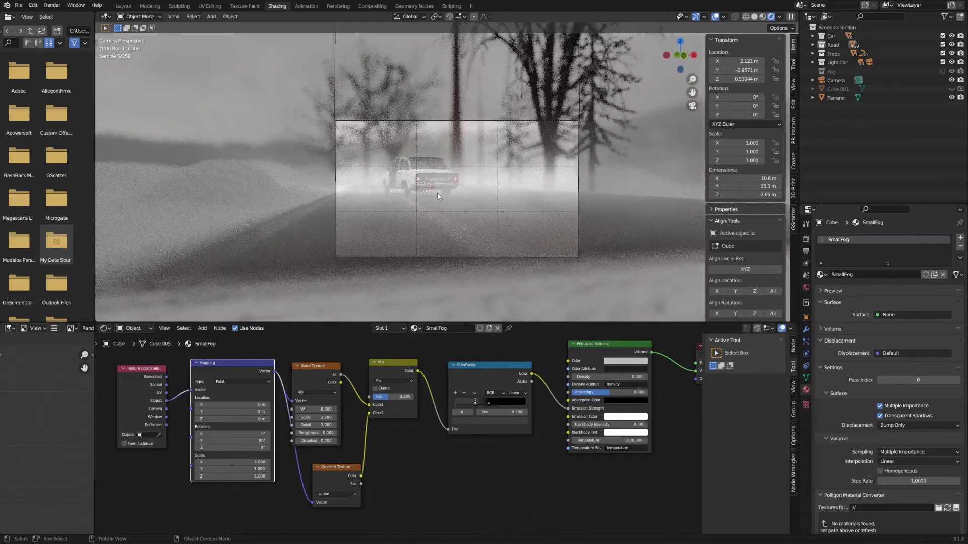
{"action": "scroll", "coordinate": [437, 192], "scroll_direction": "up", "scroll_amount": 3}
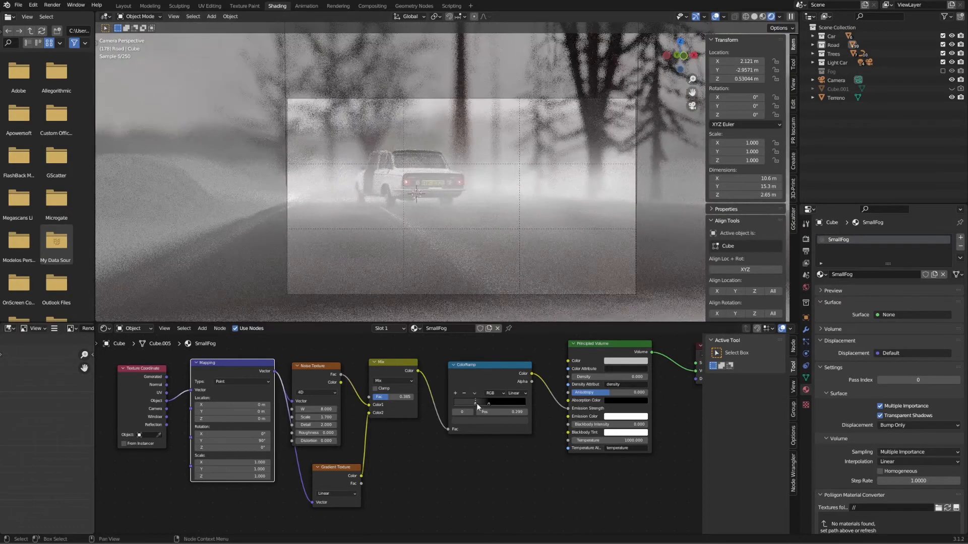
{"action": "mouse_move", "coordinate": [476, 403]}
{"action": "left_mouse_down"}
{"action": "mouse_move", "coordinate": [506, 406]}
{"action": "mouse_move", "coordinate": [476, 403]}
{"action": "left_mouse_up"}
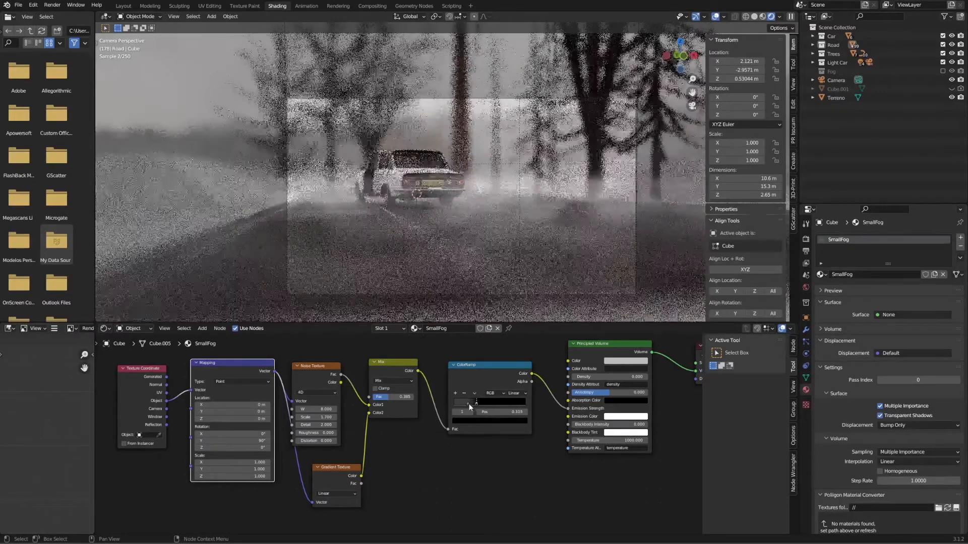
{"action": "left_click", "coordinate": [466, 419]}
{"action": "left_click_drag", "start_coordinate": [512, 357], "coordinate": [512, 358]}
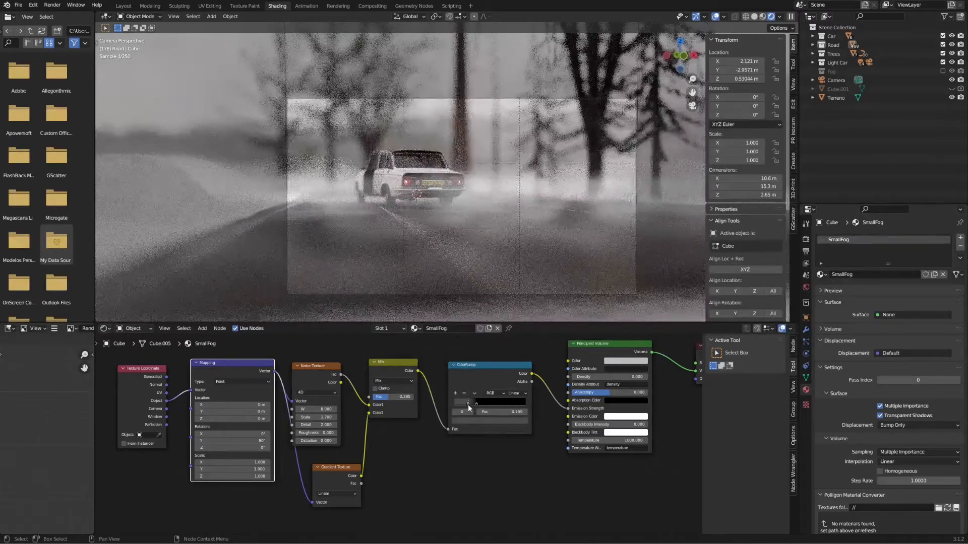
{"action": "left_click_drag", "start_coordinate": [468, 405], "coordinate": [474, 404]}
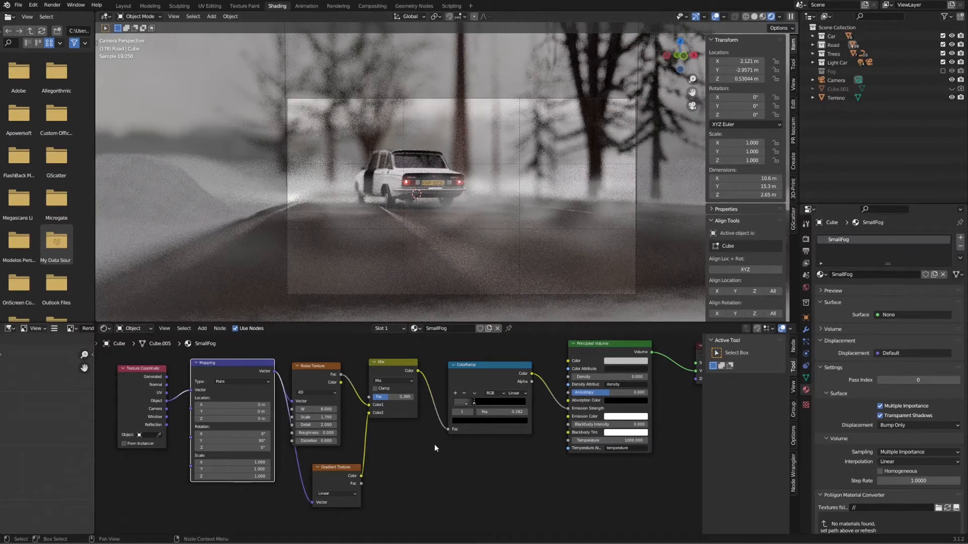
Set the Mix node's Fac to 0.431 and enable the Fog collection.
{"action": "left_click_drag", "start_coordinate": [386, 397], "coordinate": [390, 397]}
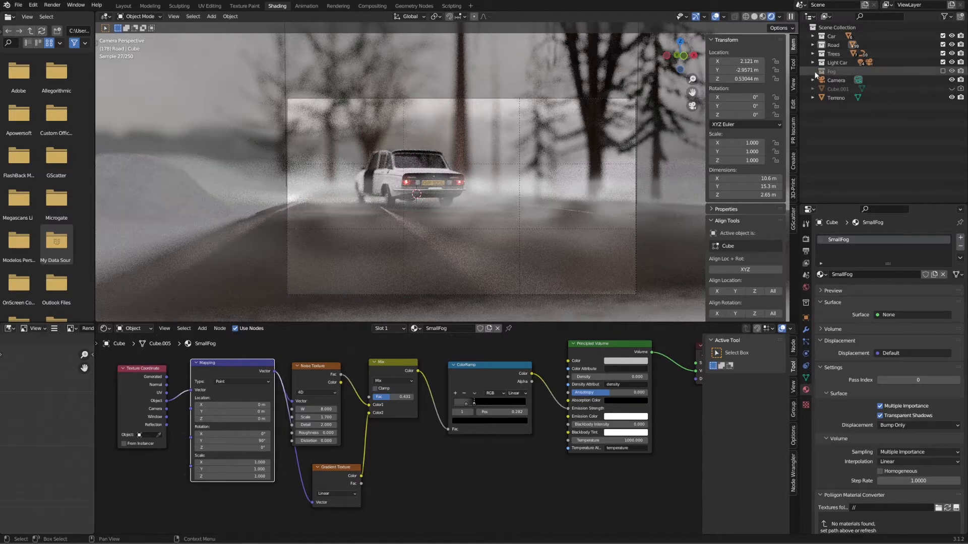
{"action": "left_click", "coordinate": [940, 71]}
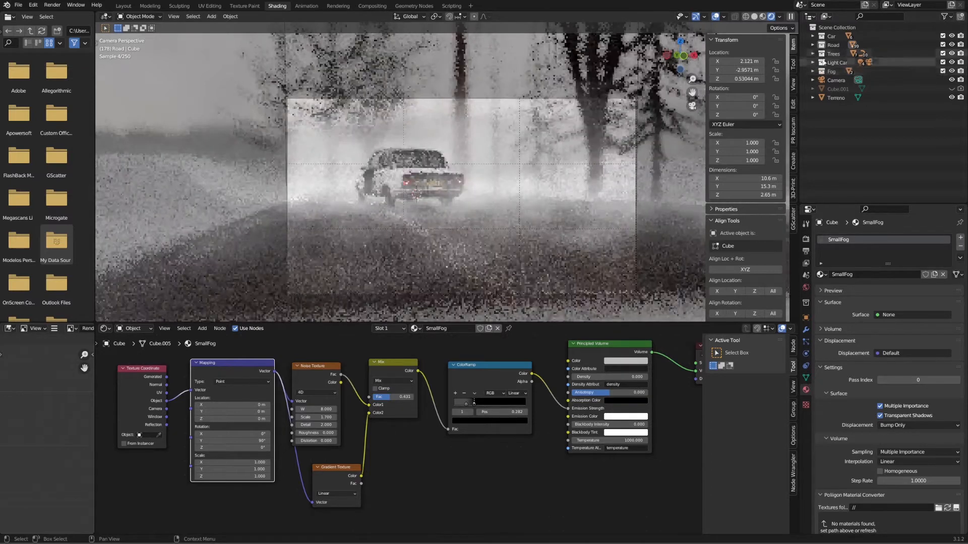
Hide Small Fog and the Road collection's Cube, and select the Big Fog volume in the scene.
{"action": "left_click", "coordinate": [813, 71]}
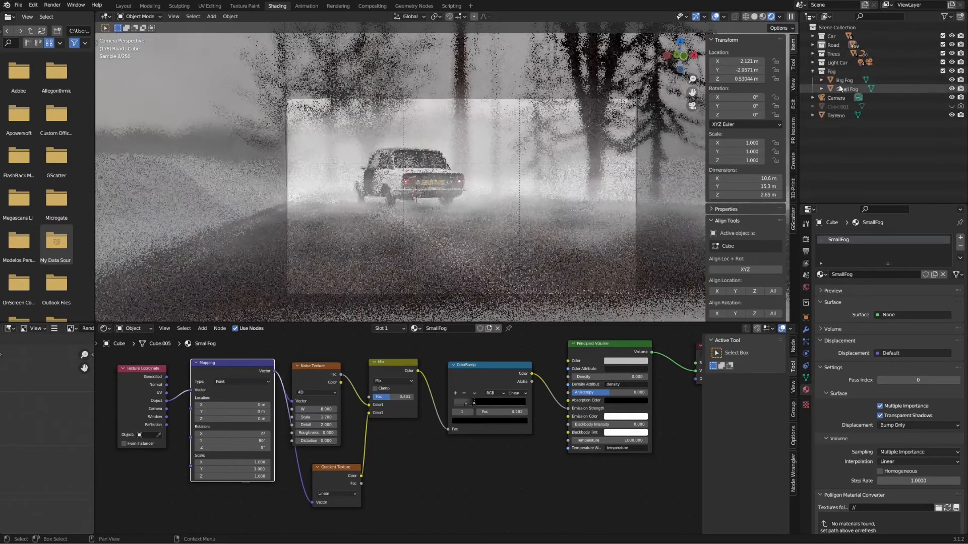
{"action": "left_click", "coordinate": [952, 90]}
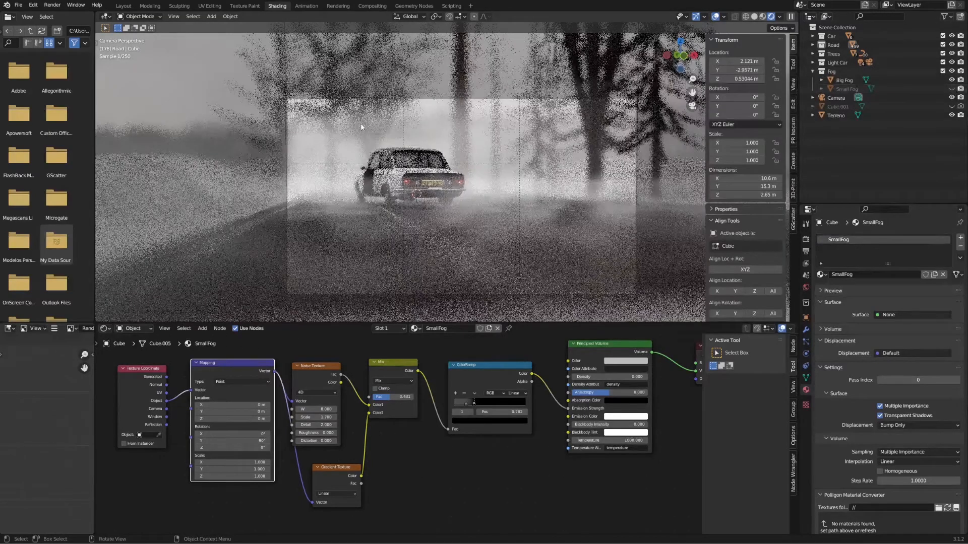
{"action": "middle_click_drag", "start_coordinate": [362, 128], "coordinate": [411, 157]}
{"action": "scroll", "coordinate": [411, 156], "scroll_direction": "down", "scroll_amount": 9}
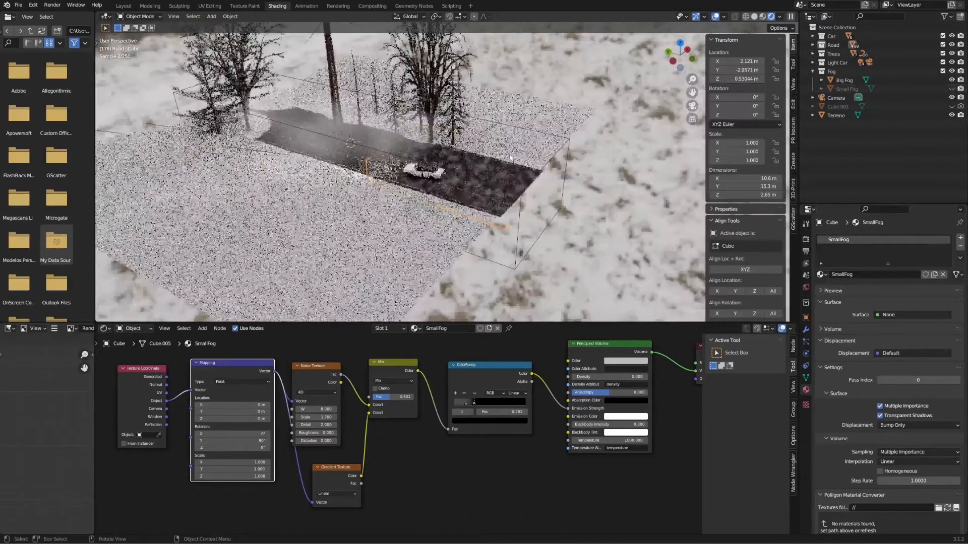
{"action": "left_click", "coordinate": [542, 135]}
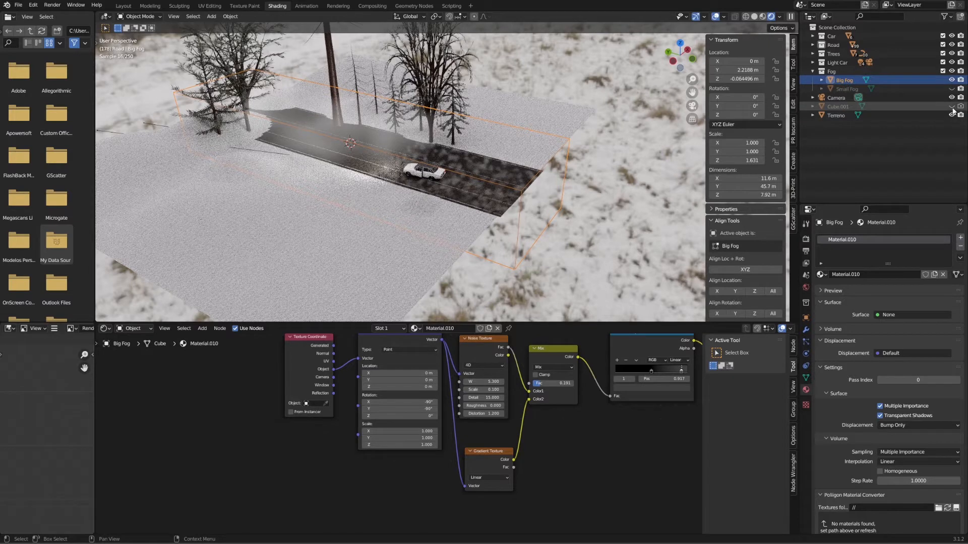
{"action": "left_click", "coordinate": [812, 45]}
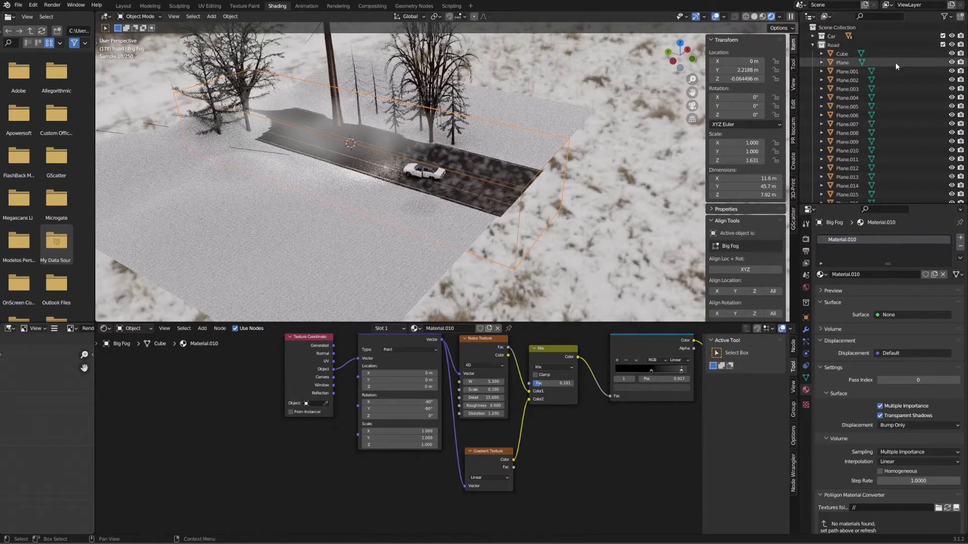
{"action": "left_click", "coordinate": [852, 45]}
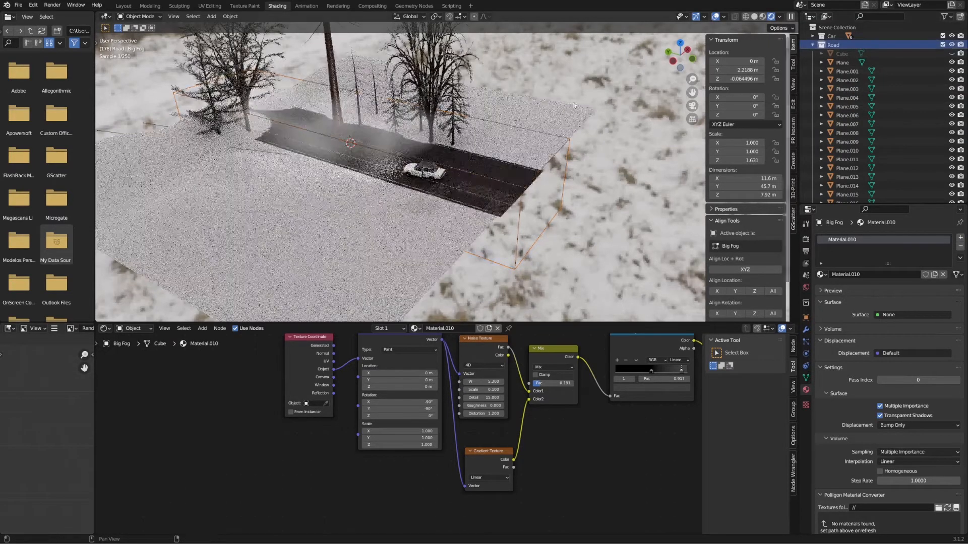
Examine the Big Fog material's node setup and how its volume spreads over the road and car.
{"action": "middle_click_drag", "start_coordinate": [349, 175], "coordinate": [504, 158]}
{"action": "scroll", "coordinate": [580, 432], "scroll_direction": "down", "scroll_amount": 4}
{"action": "middle_click_drag", "start_coordinate": [579, 431], "coordinate": [487, 466]}
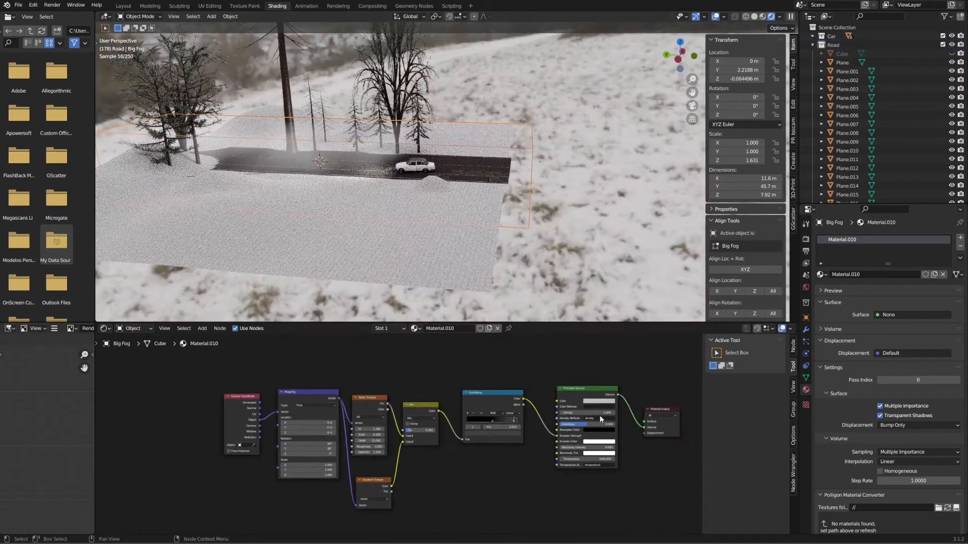
{"action": "scroll", "coordinate": [498, 419], "scroll_direction": "up", "scroll_amount": 3}
{"action": "middle_click_drag", "start_coordinate": [475, 493], "coordinate": [461, 444]}
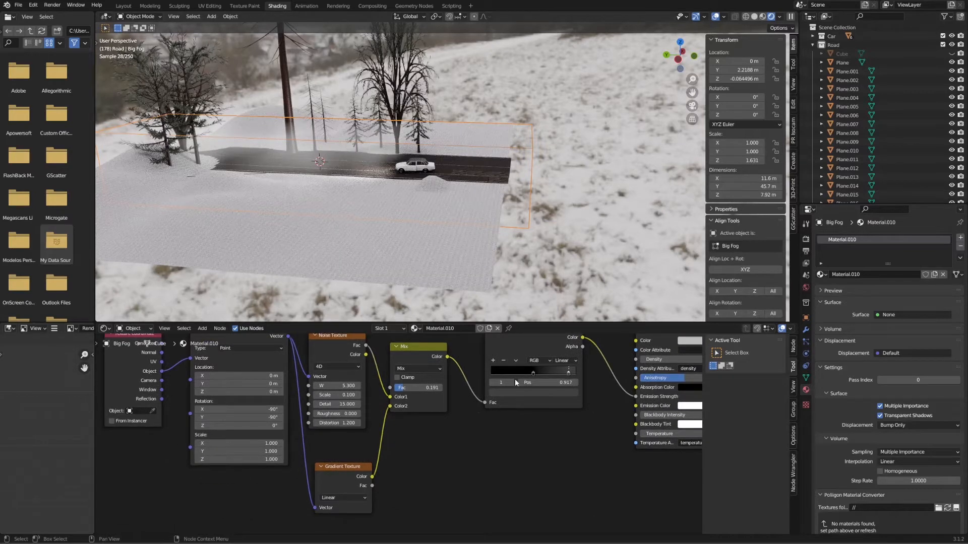
{"action": "scroll", "coordinate": [243, 398], "scroll_direction": "up", "scroll_amount": 2}
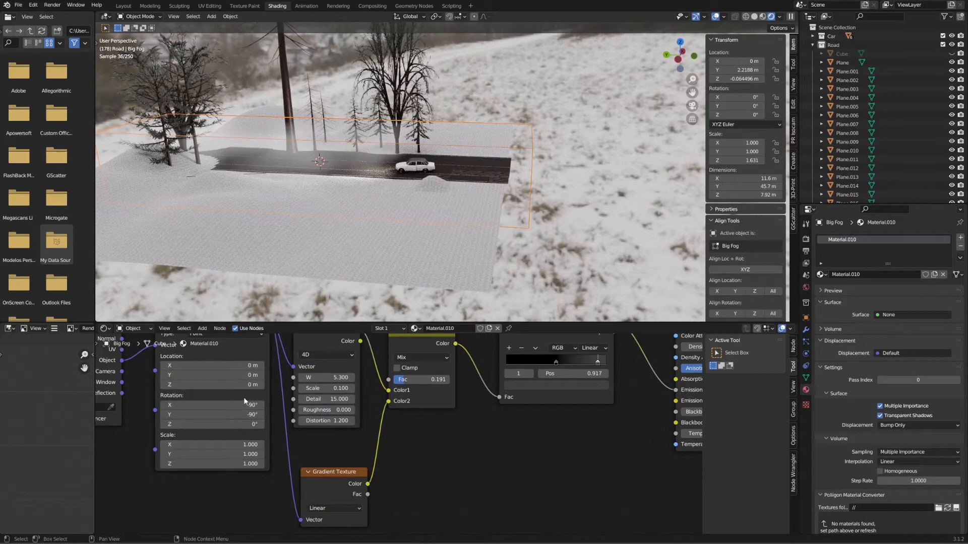
{"action": "middle_click_drag", "start_coordinate": [406, 137], "coordinate": [465, 184]}
{"action": "scroll", "coordinate": [464, 184], "scroll_direction": "up", "scroll_amount": 3}
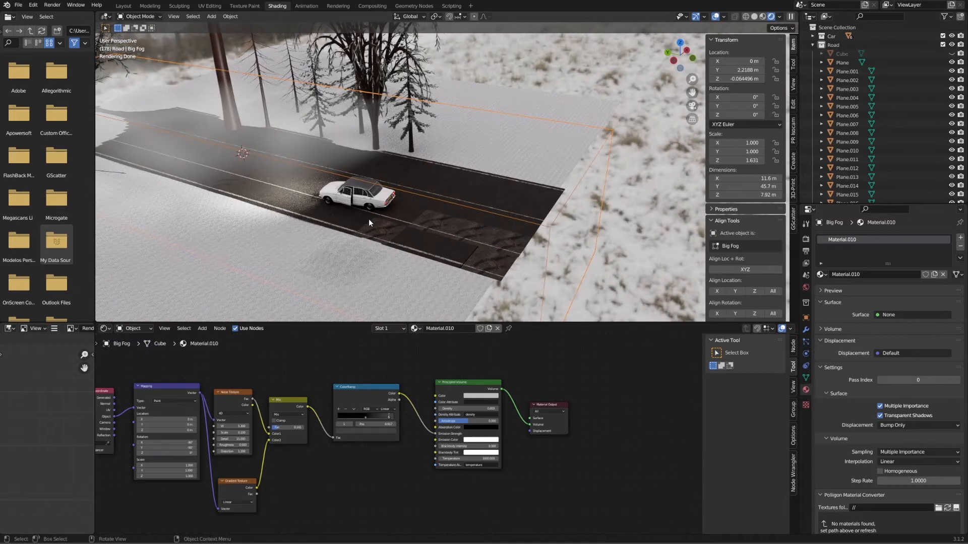
{"action": "middle_click_drag", "start_coordinate": [368, 223], "coordinate": [321, 202]}
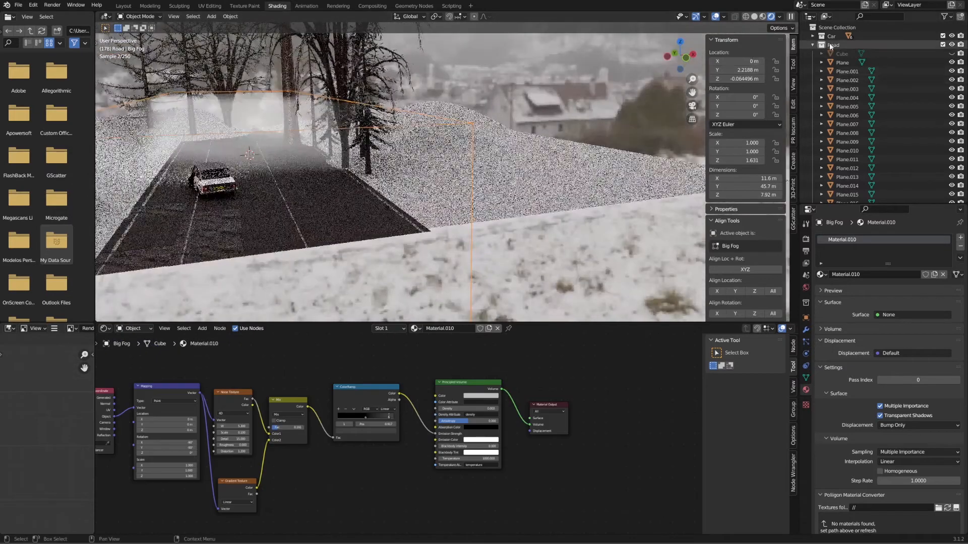
Make the Small Fog object visible again and return to the camera view.
{"action": "left_click", "coordinate": [813, 45]}
{"action": "left_click", "coordinate": [812, 71]}
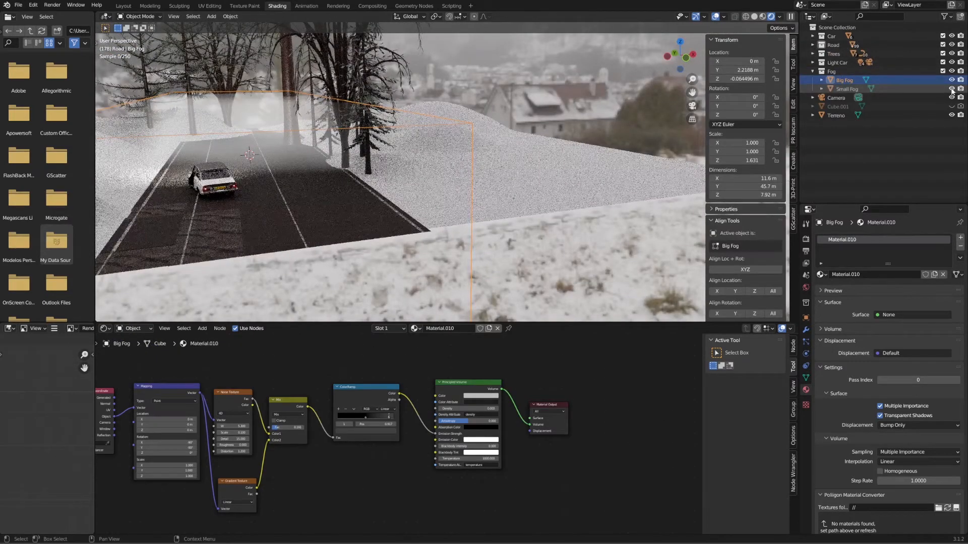
{"action": "left_click", "coordinate": [845, 80]}
{"action": "left_click", "coordinate": [692, 106]}
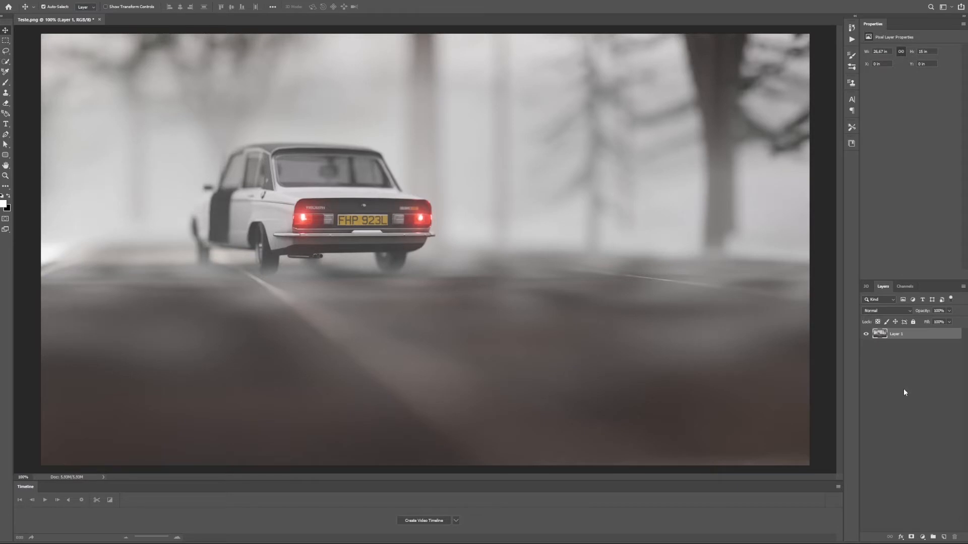
In Photoshop, duplicate the render's Layer 1 and open the Camera Raw Filter on the copy.
{"action": "left_click", "coordinate": [116, 1]}
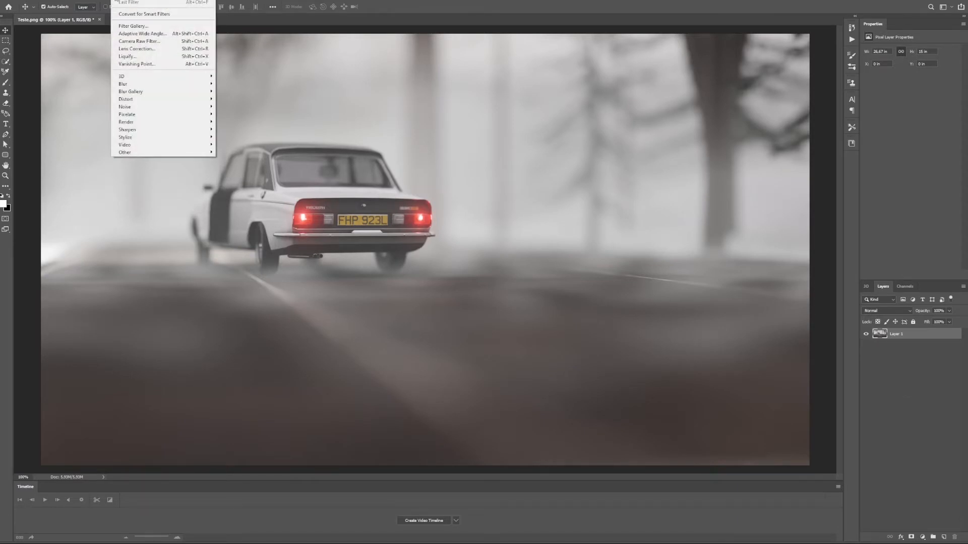
{"action": "left_click", "coordinate": [377, 0]}
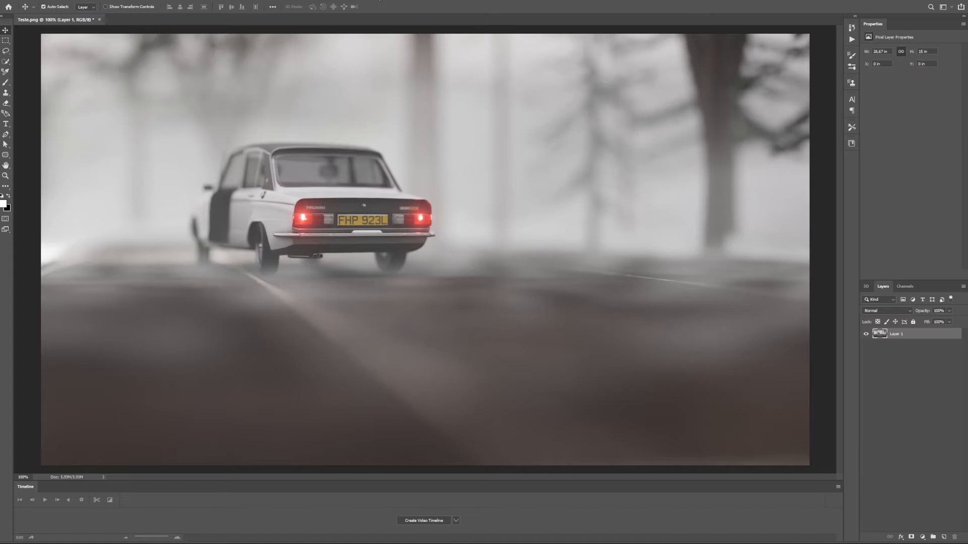
{"action": "left_click_drag", "start_coordinate": [895, 336], "coordinate": [949, 537]}
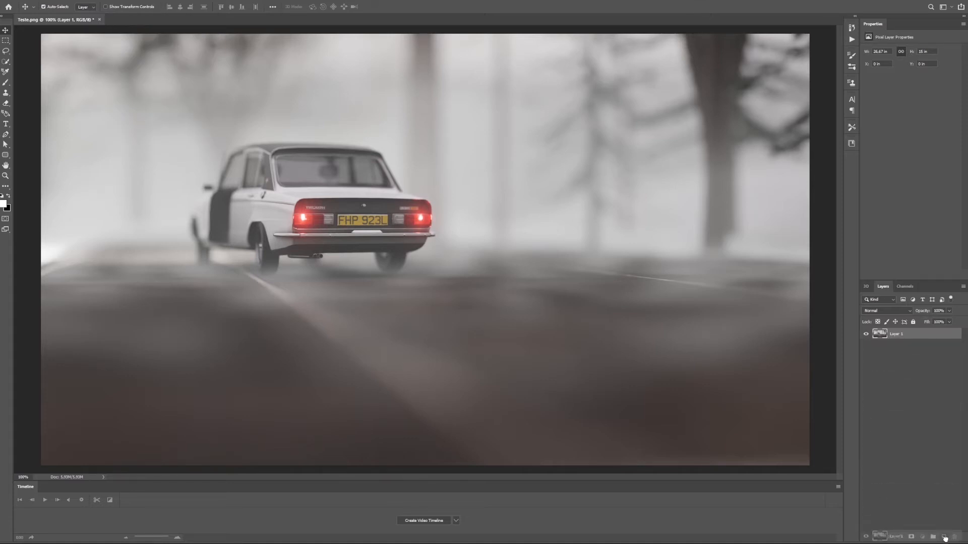
{"action": "left_click_drag", "start_coordinate": [944, 538], "coordinate": [945, 538]}
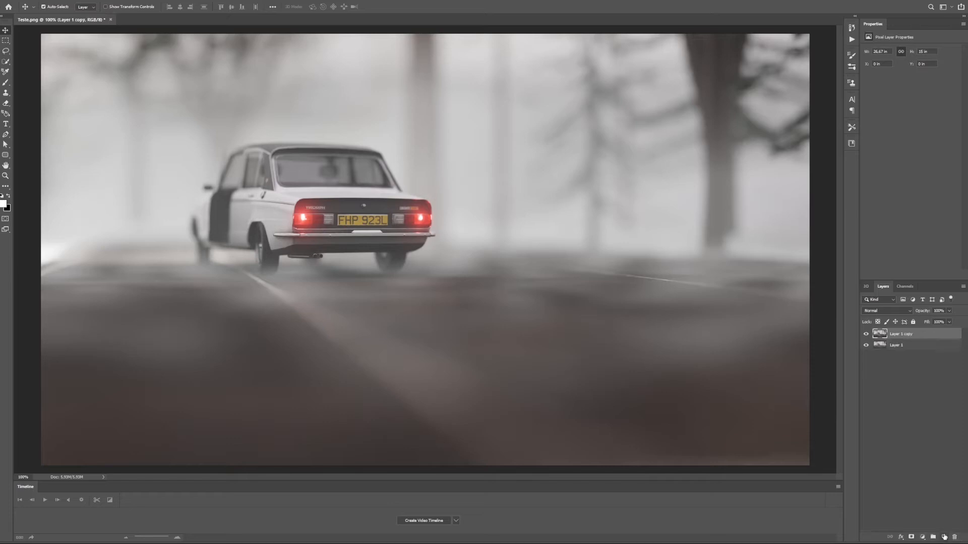
{"action": "left_click", "coordinate": [118, 0]}
{"action": "left_click", "coordinate": [149, 40]}
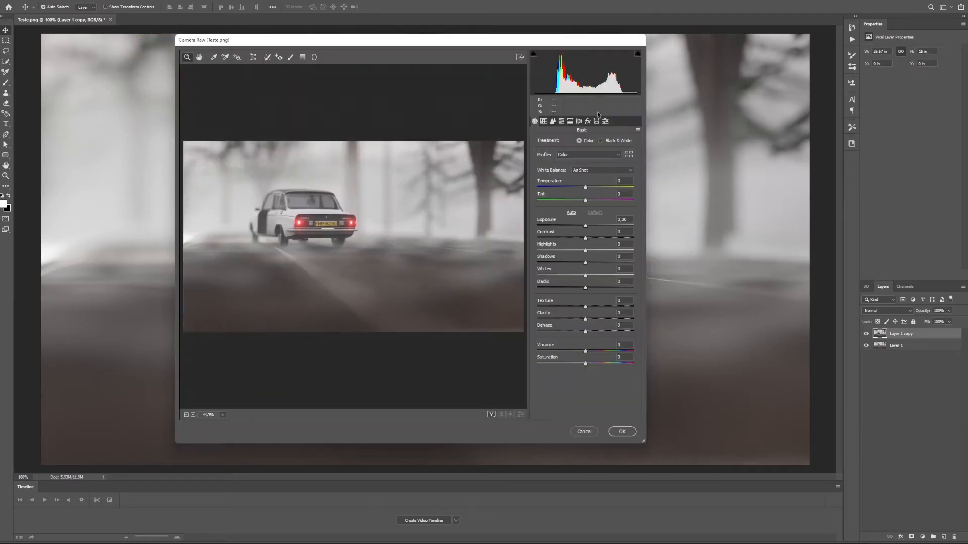
Load the saved color-grading settings into Camera Raw and fine-tune the Tint, Highlights and Shadows.
{"action": "left_click", "coordinate": [638, 131]}
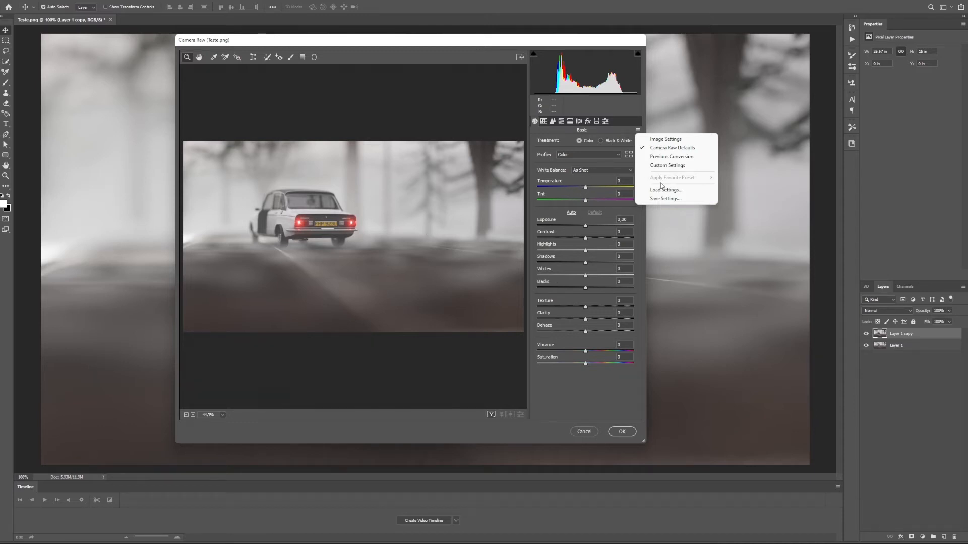
{"action": "left_click", "coordinate": [664, 190]}
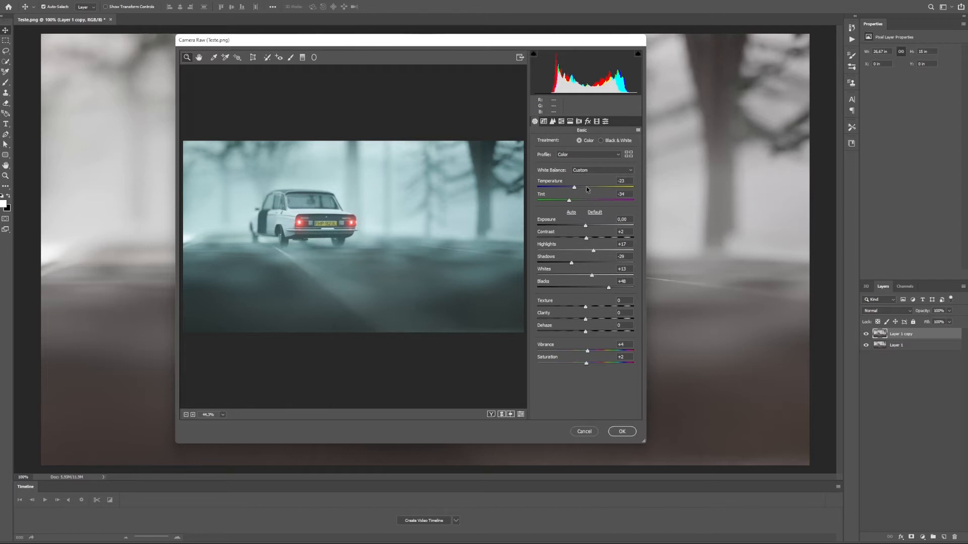
{"action": "mouse_move", "coordinate": [569, 199]}
{"action": "left_mouse_down"}
{"action": "mouse_move", "coordinate": [561, 202]}
{"action": "mouse_move", "coordinate": [569, 202]}
{"action": "left_mouse_up"}
{"action": "mouse_move", "coordinate": [593, 251]}
{"action": "left_mouse_down"}
{"action": "mouse_move", "coordinate": [552, 251]}
{"action": "mouse_move", "coordinate": [601, 252]}
{"action": "mouse_move", "coordinate": [559, 252]}
{"action": "mouse_move", "coordinate": [588, 252]}
{"action": "left_mouse_up"}
{"action": "mouse_move", "coordinate": [575, 265]}
{"action": "left_mouse_down"}
{"action": "mouse_move", "coordinate": [558, 262]}
{"action": "mouse_move", "coordinate": [603, 264]}
{"action": "mouse_move", "coordinate": [576, 262]}
{"action": "left_mouse_up"}
{"action": "left_click", "coordinate": [561, 133]}
Darken the image edges with a Lens Corrections vignetting Amount of -66 and a Midpoint of 0.
{"action": "left_click", "coordinate": [578, 122]}
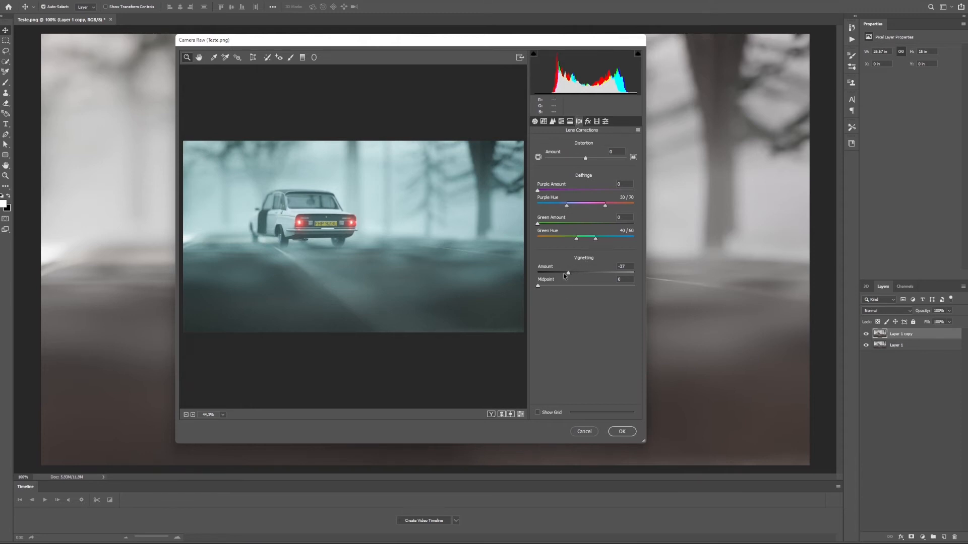
{"action": "mouse_move", "coordinate": [568, 273]}
{"action": "left_mouse_down"}
{"action": "mouse_move", "coordinate": [554, 272]}
{"action": "mouse_move", "coordinate": [564, 272]}
{"action": "left_mouse_up"}
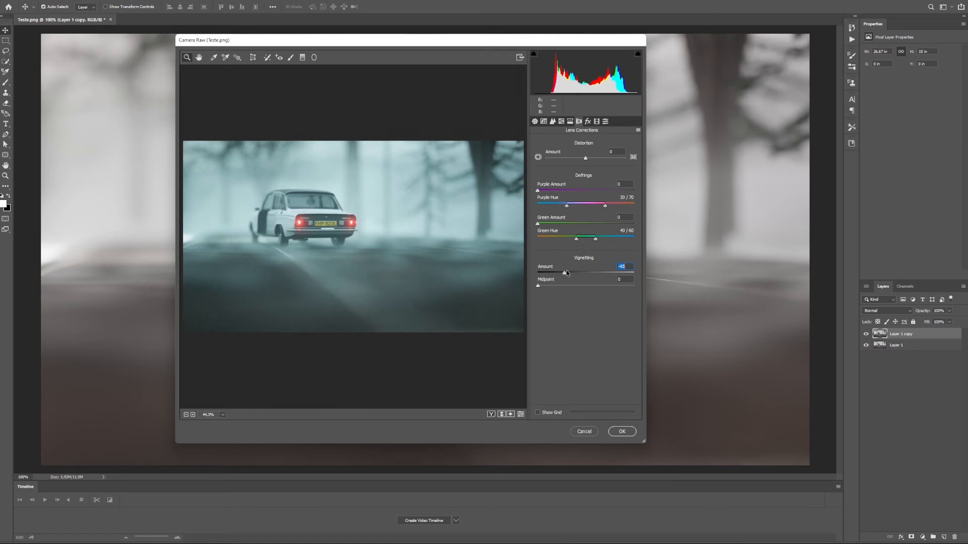
{"action": "left_click_drag", "start_coordinate": [538, 286], "coordinate": [663, 272]}
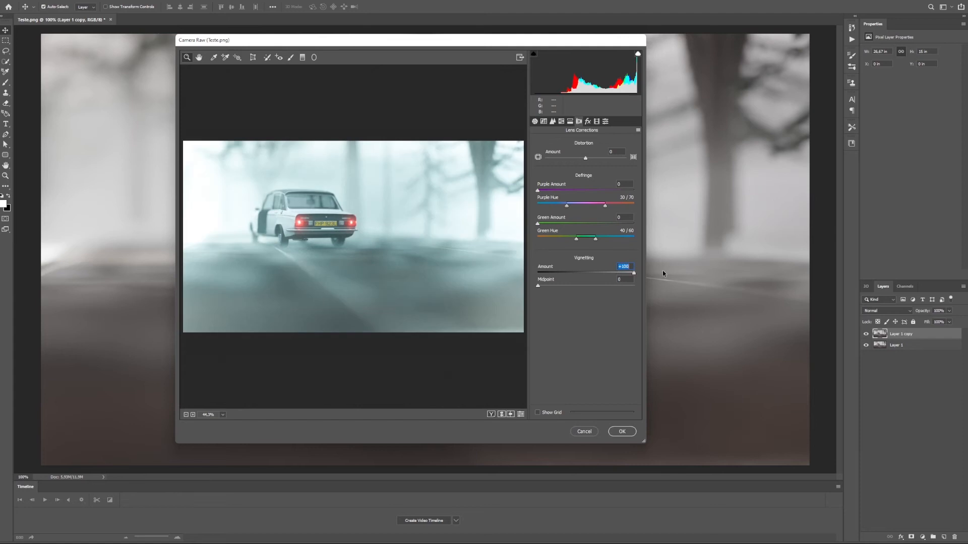
{"action": "mouse_move", "coordinate": [540, 285]}
{"action": "left_mouse_down"}
{"action": "mouse_move", "coordinate": [663, 294]}
{"action": "mouse_move", "coordinate": [537, 286]}
{"action": "left_mouse_up"}
{"action": "left_click_drag", "start_coordinate": [633, 273], "coordinate": [554, 270]}
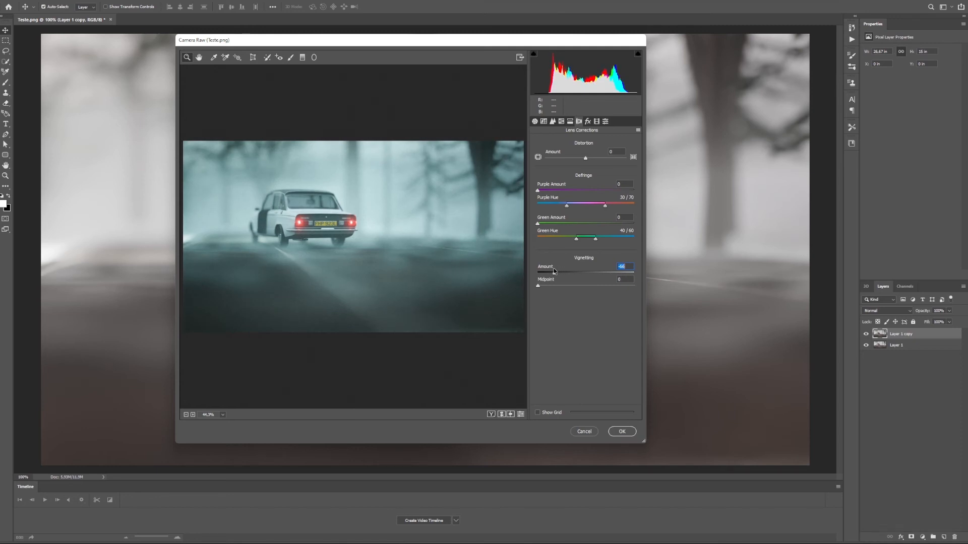
Reduce the grain Amount to 0 to compare the enlarged image without grain.
{"action": "left_click", "coordinate": [588, 121]}
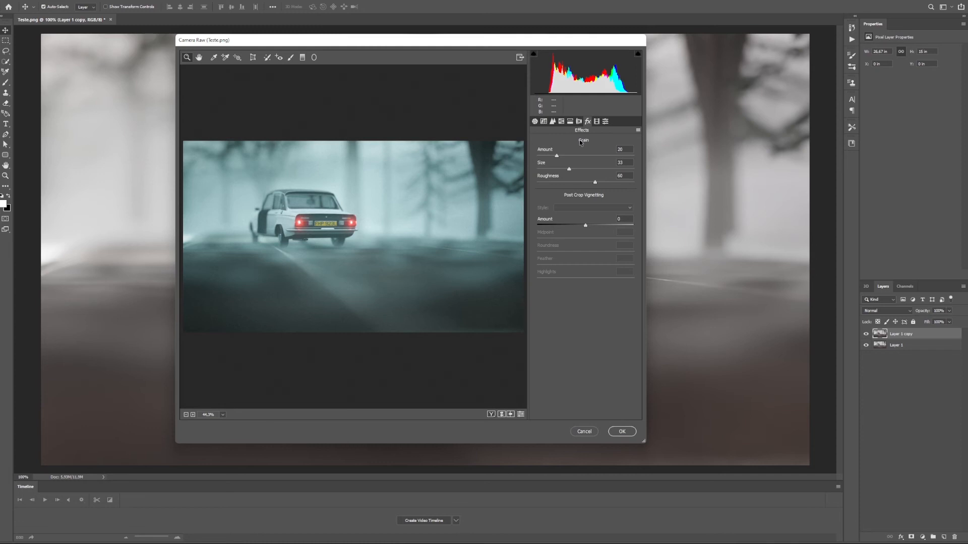
{"action": "left_click", "coordinate": [417, 235]}
{"action": "left_click", "coordinate": [417, 235]}
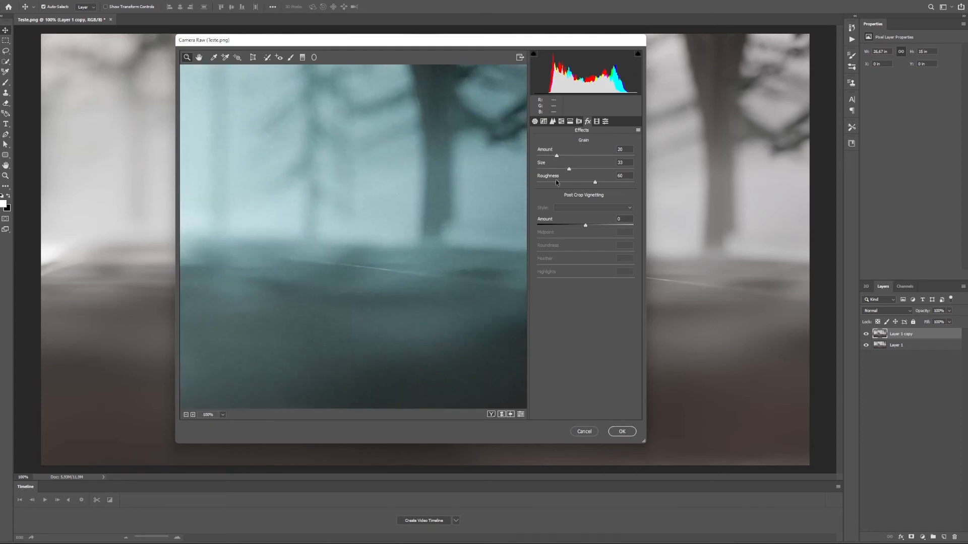
{"action": "mouse_move", "coordinate": [554, 155]}
{"action": "left_mouse_down"}
{"action": "mouse_move", "coordinate": [580, 156]}
{"action": "mouse_move", "coordinate": [557, 157]}
{"action": "left_mouse_up"}
{"action": "left_click_drag", "start_coordinate": [556, 156], "coordinate": [495, 155]}
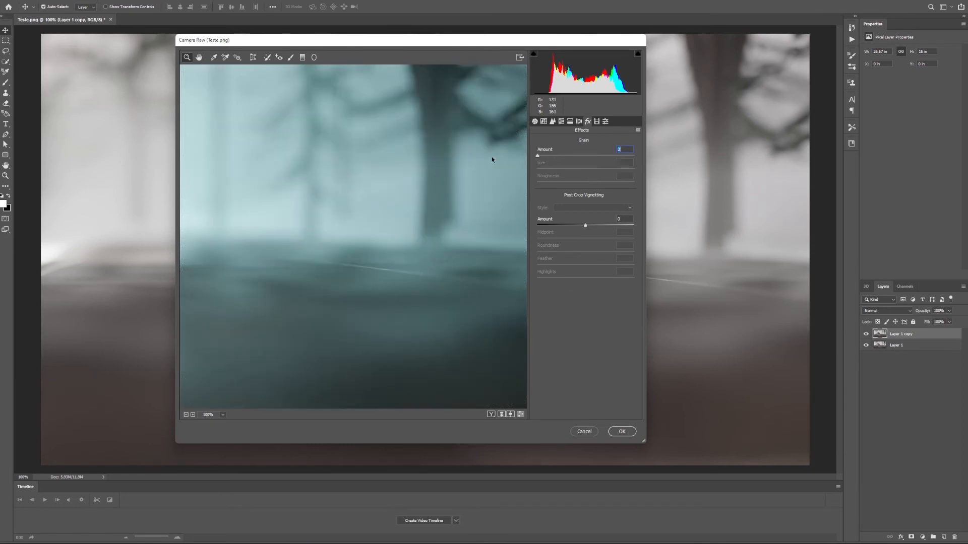
{"action": "left_click", "coordinate": [186, 415]}
{"action": "left_click", "coordinate": [186, 415]}
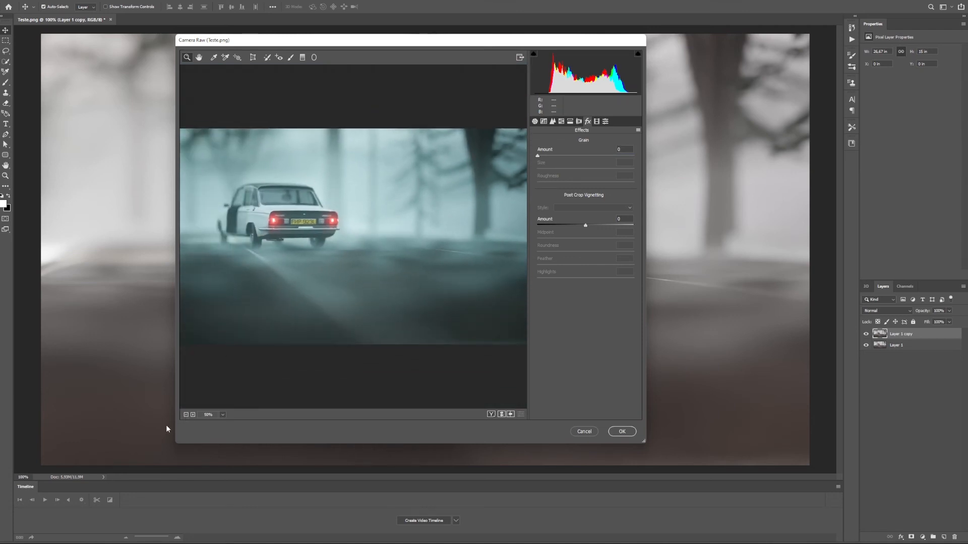
{"action": "left_click", "coordinate": [186, 415]}
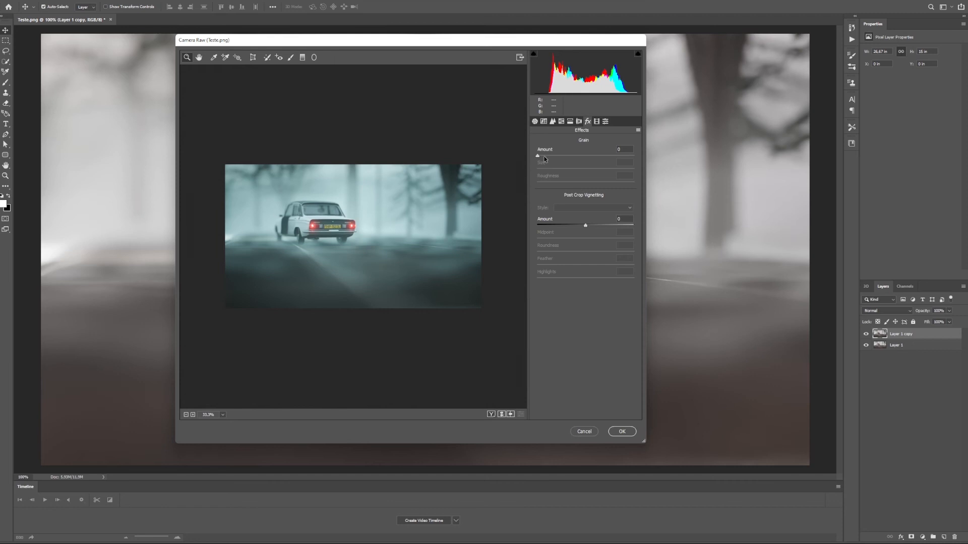
Set the grain Amount to 20 and check the texture close up on the car's rear.
{"action": "left_click_drag", "start_coordinate": [538, 156], "coordinate": [550, 157]}
{"action": "left_click", "coordinate": [349, 231]}
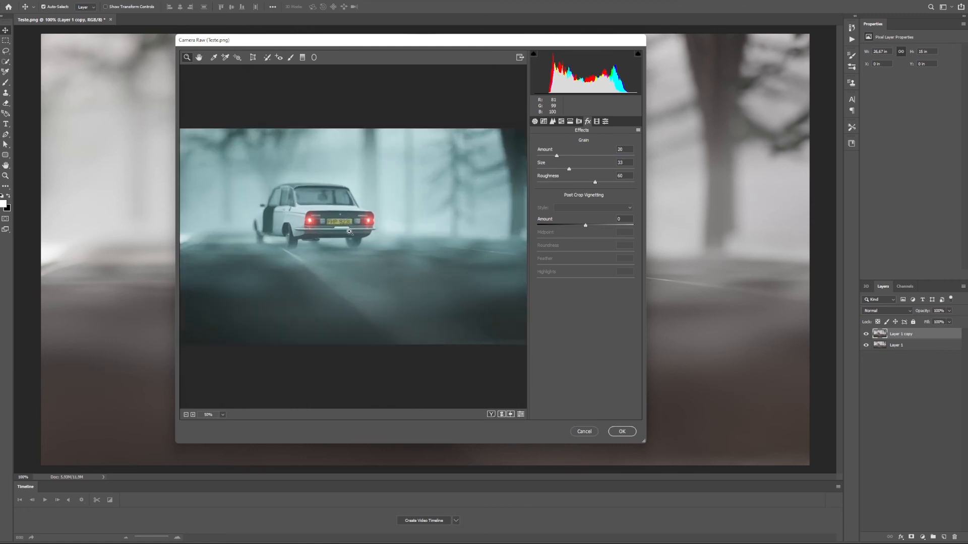
{"action": "left_click", "coordinate": [350, 232]}
{"action": "left_click", "coordinate": [350, 232]}
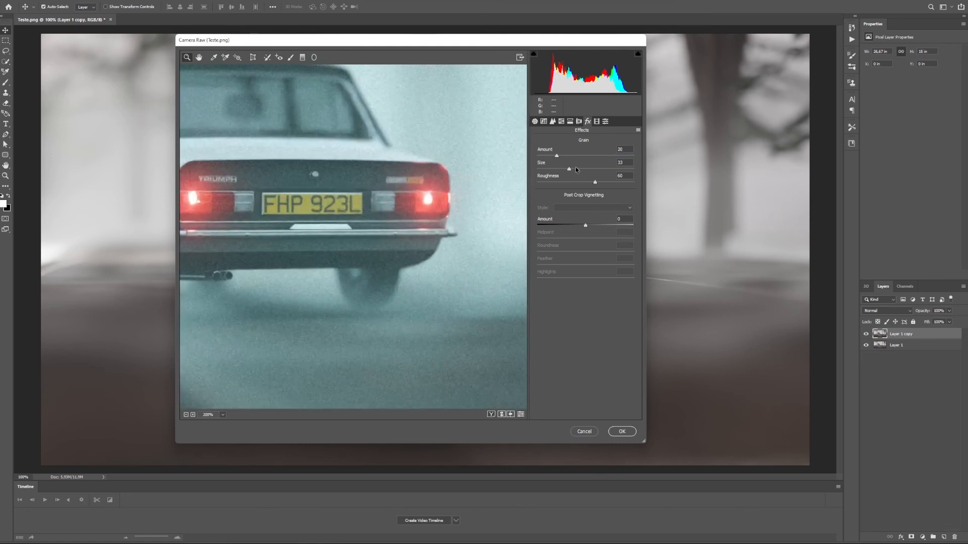
Set the grain Size to 37 and Roughness to 60, and apply the Camera Raw grade to the layer copy.
{"action": "left_click_drag", "start_coordinate": [541, 168], "coordinate": [527, 166]}
{"action": "left_click_drag", "start_coordinate": [582, 178], "coordinate": [571, 171]}
{"action": "left_click_drag", "start_coordinate": [549, 183], "coordinate": [577, 185]}
{"action": "left_click", "coordinate": [185, 414]}
{"action": "left_click", "coordinate": [185, 414]}
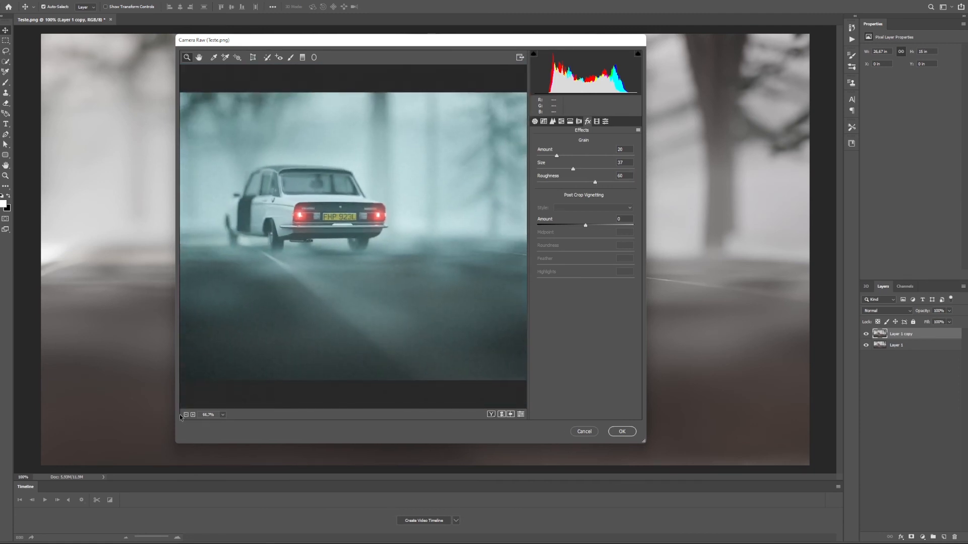
{"action": "left_click", "coordinate": [185, 414]}
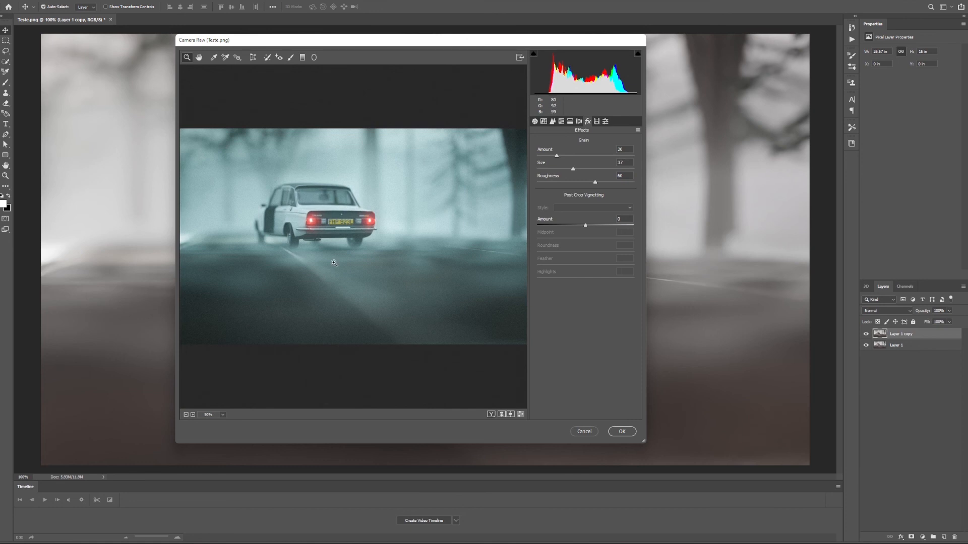
{"action": "left_click", "coordinate": [622, 431]}
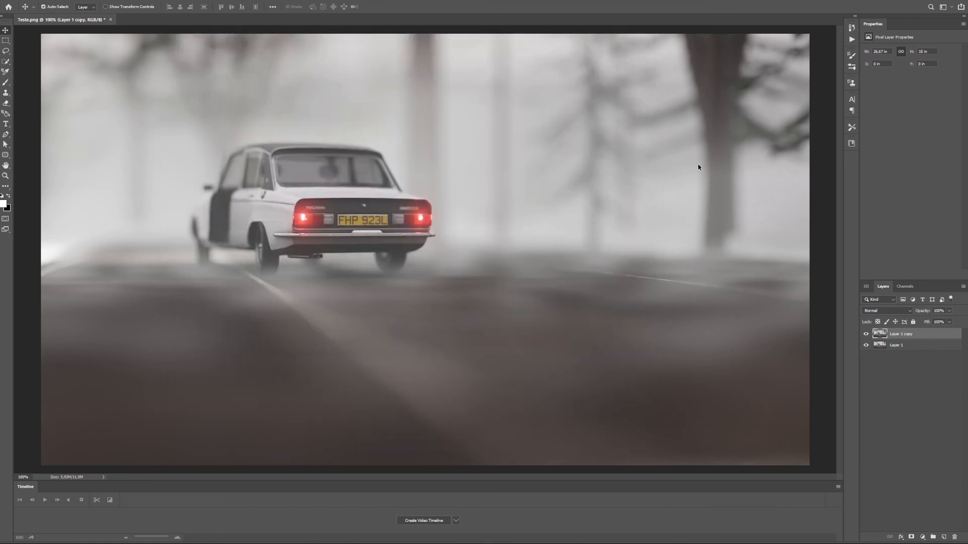